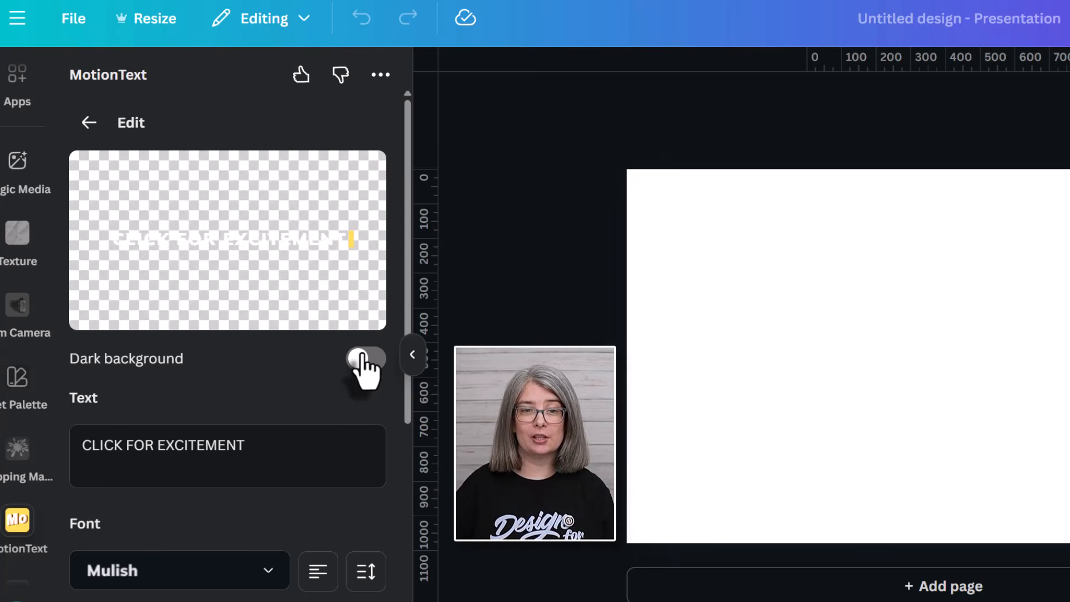
Preview on a dark background and replace the caption text with 'CHECK THE DESCRIPTION'.
{"action": "left_click", "coordinate": [368, 359]}
{"action": "scroll", "coordinate": [368, 368], "scroll_direction": "down", "scroll_amount": 2}
{"action": "triple_click", "coordinate": [216, 334]}
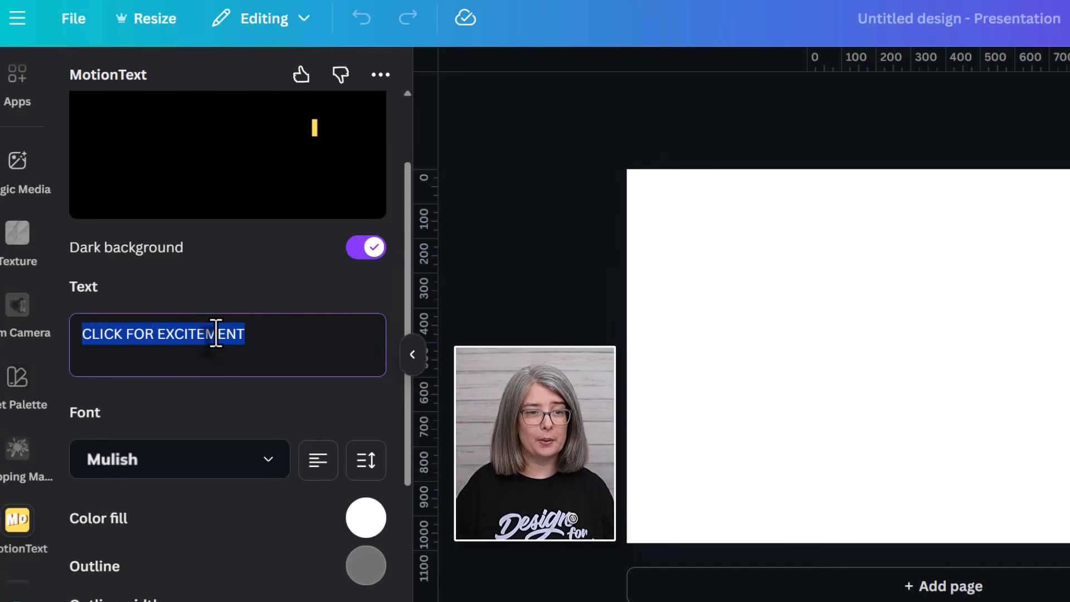
{"action": "key", "text": "BackSpace"}
{"action": "type", "text": "CHECK THE DESCRIPTION"}
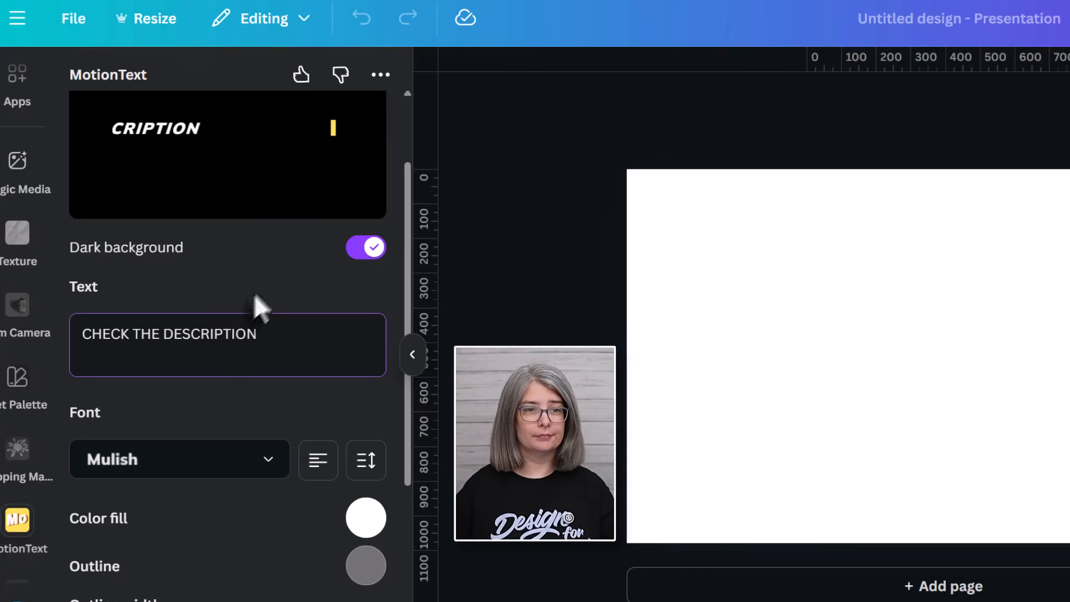
{"action": "scroll", "coordinate": [268, 307], "scroll_direction": "up", "scroll_amount": 2}
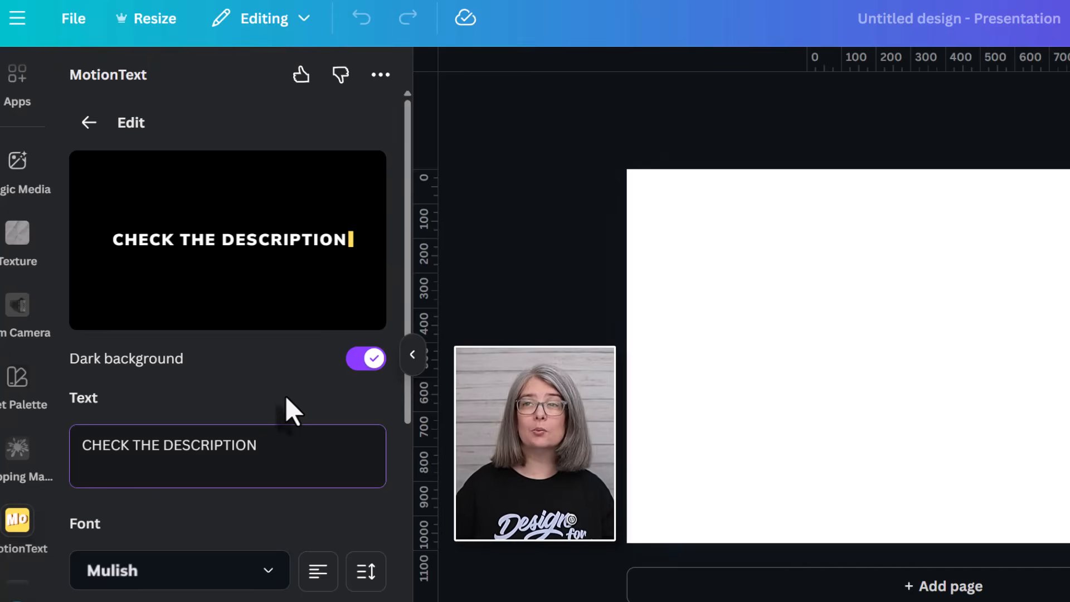
{"action": "scroll", "coordinate": [286, 397], "scroll_direction": "down", "scroll_amount": 2}
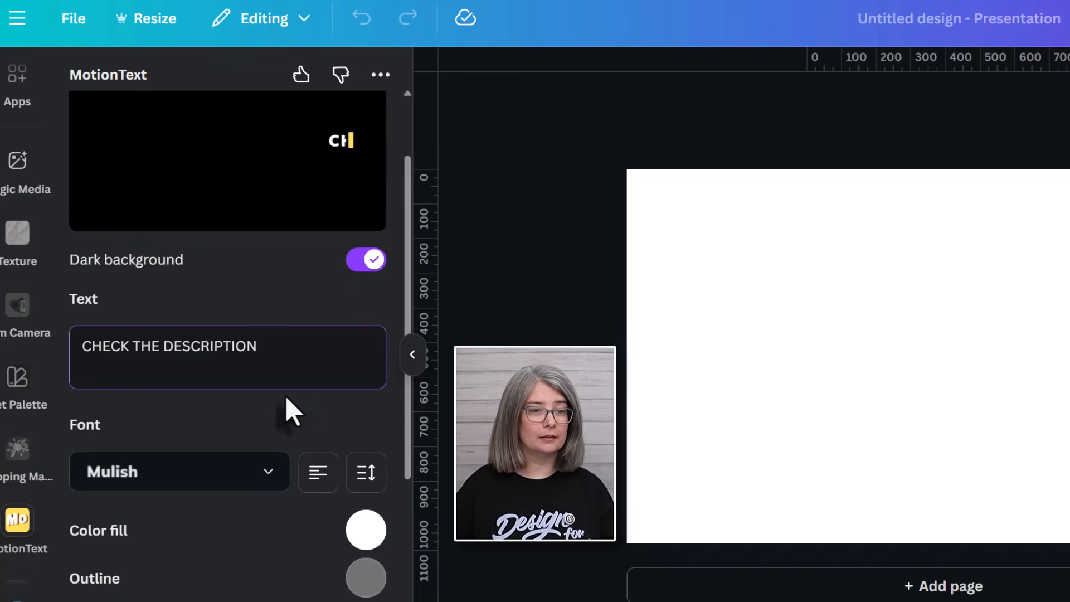
Set the caption font to Inter Tight, trying right and centre alignment before returning to left.
{"action": "left_click", "coordinate": [269, 458]}
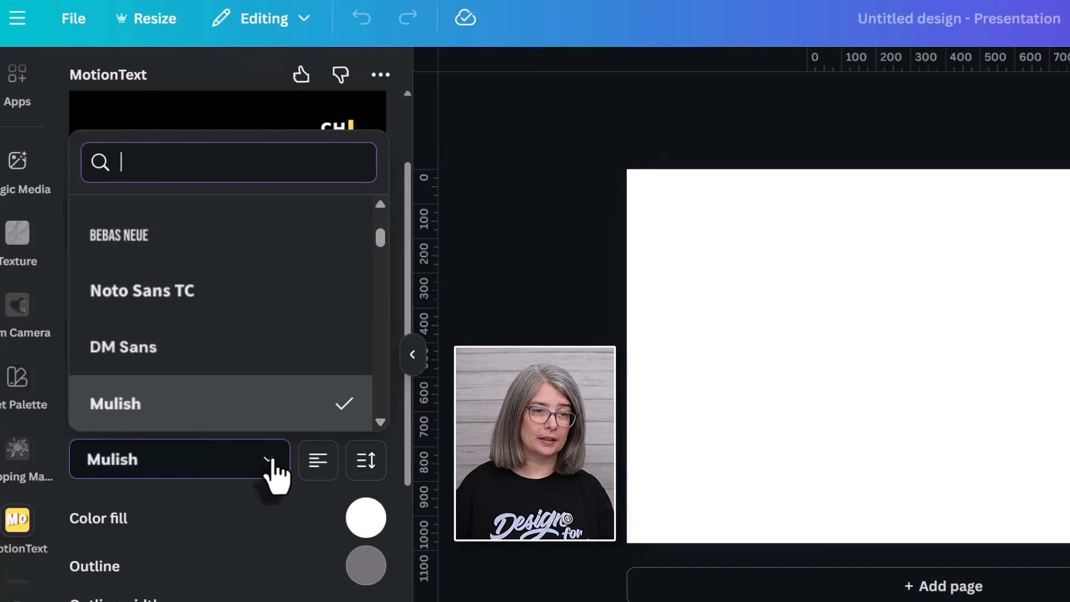
{"action": "scroll", "coordinate": [255, 352], "scroll_direction": "down", "scroll_amount": 6}
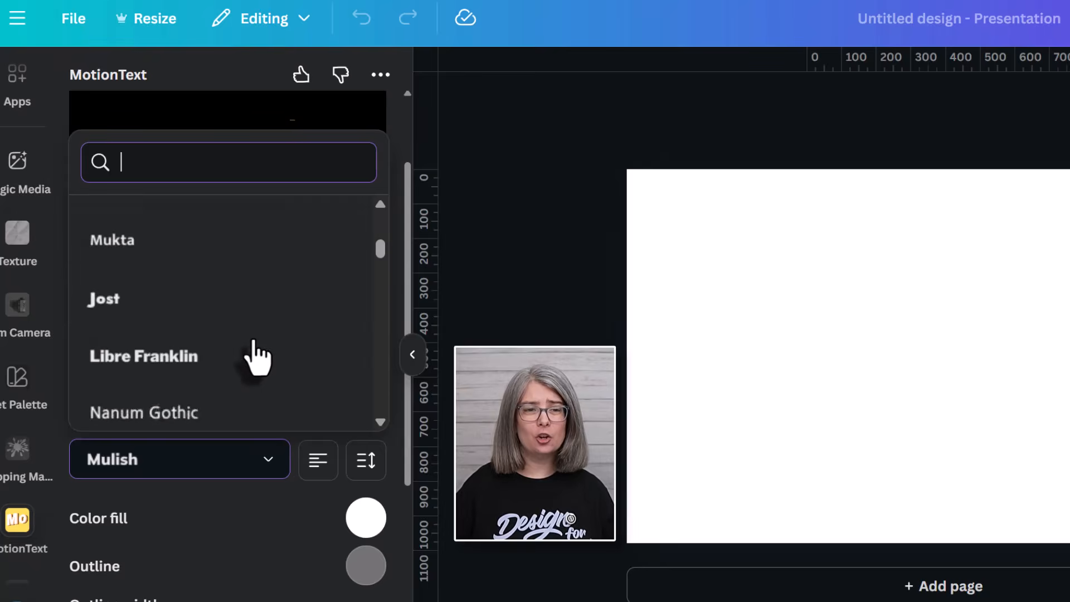
{"action": "scroll", "coordinate": [254, 362], "scroll_direction": "down", "scroll_amount": 15}
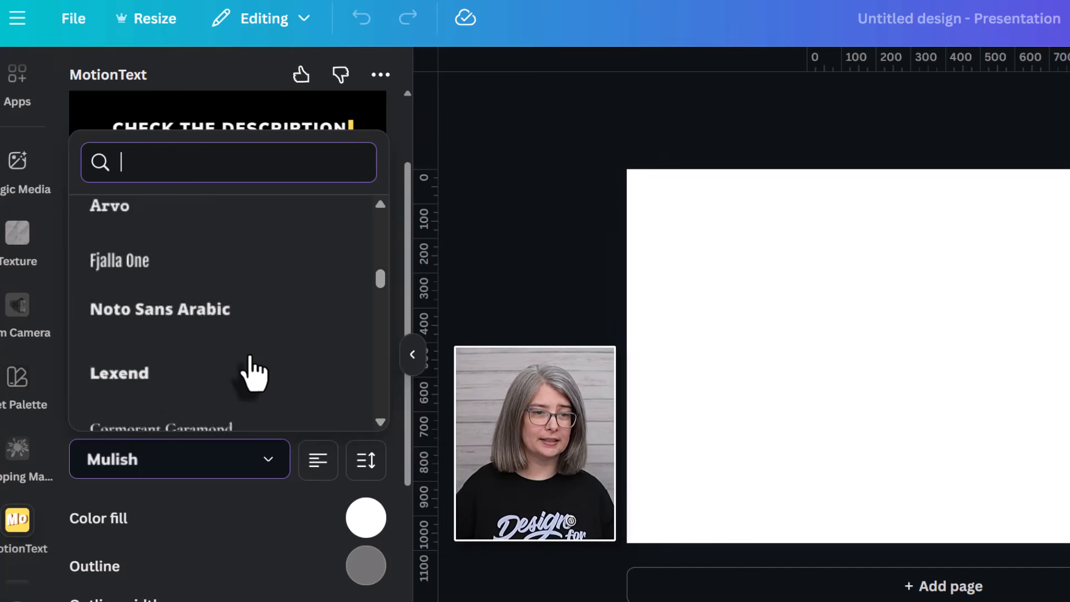
{"action": "left_click", "coordinate": [175, 304]}
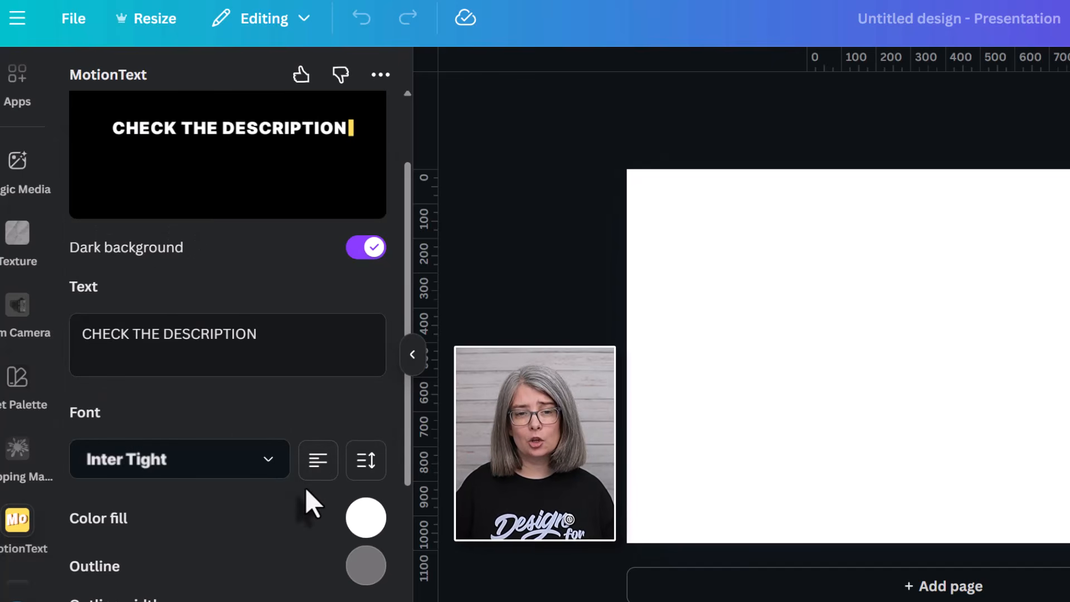
{"action": "left_click", "coordinate": [316, 470]}
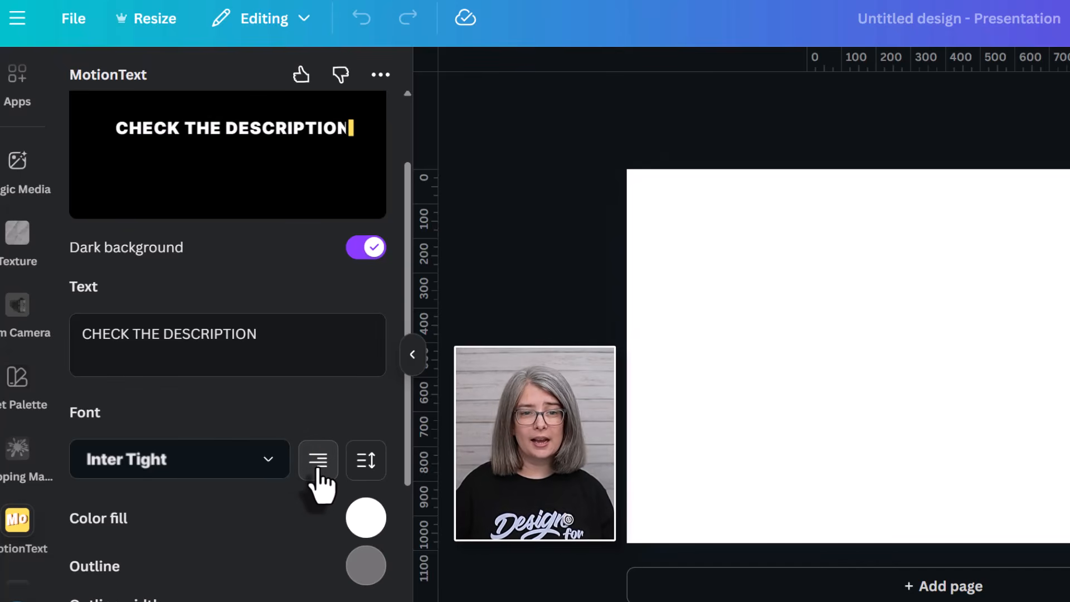
{"action": "left_click", "coordinate": [316, 469]}
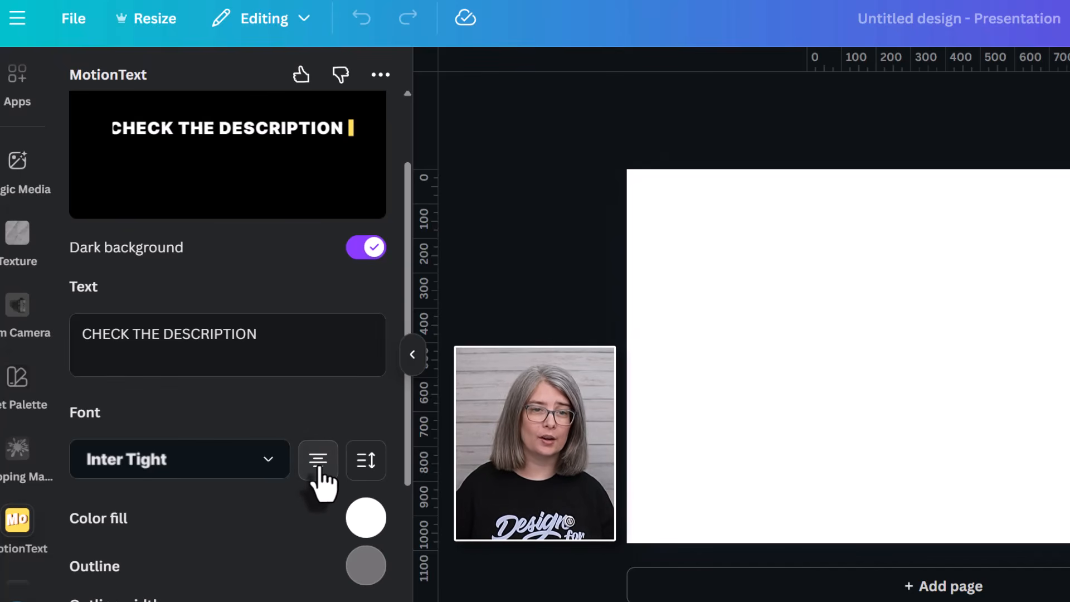
{"action": "left_click", "coordinate": [317, 470]}
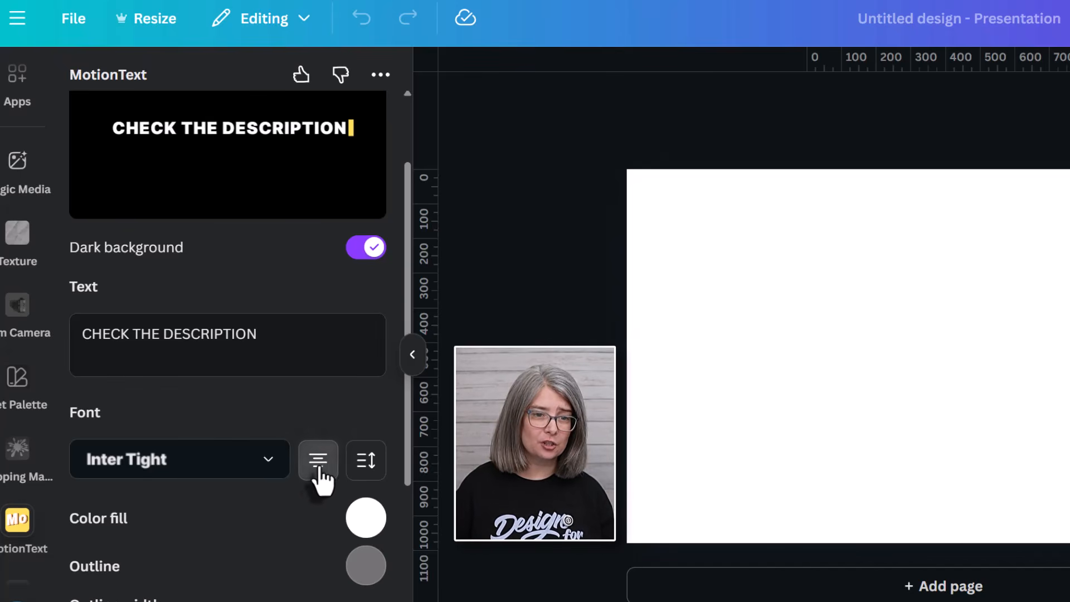
Check the spacing settings and start a trial second caption line reading 'FOR'.
{"action": "left_click", "coordinate": [368, 463]}
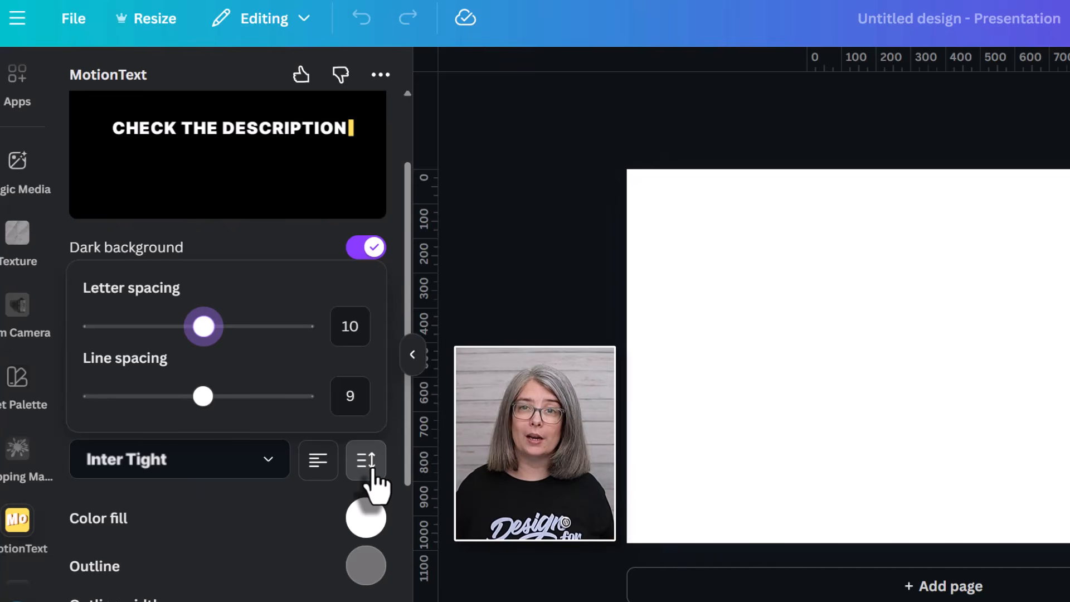
{"action": "left_click", "coordinate": [372, 471]}
{"action": "key", "text": "Return"}
{"action": "type", "text": "FOR AFFILIATE LINKS"}
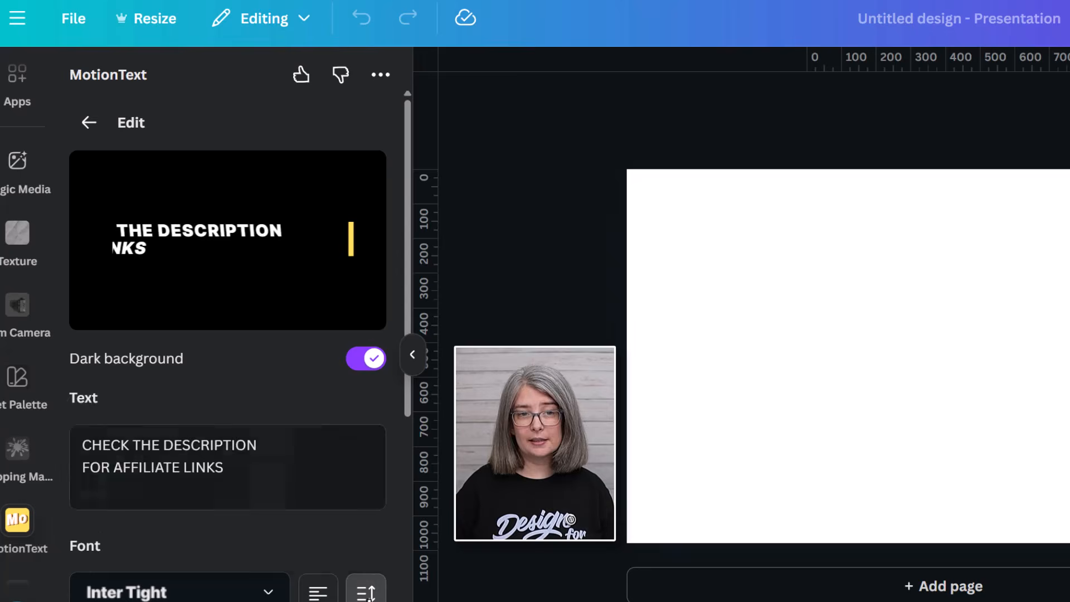
Reduce the caption's line spacing from 9 to -17.
{"action": "left_click", "coordinate": [366, 591]}
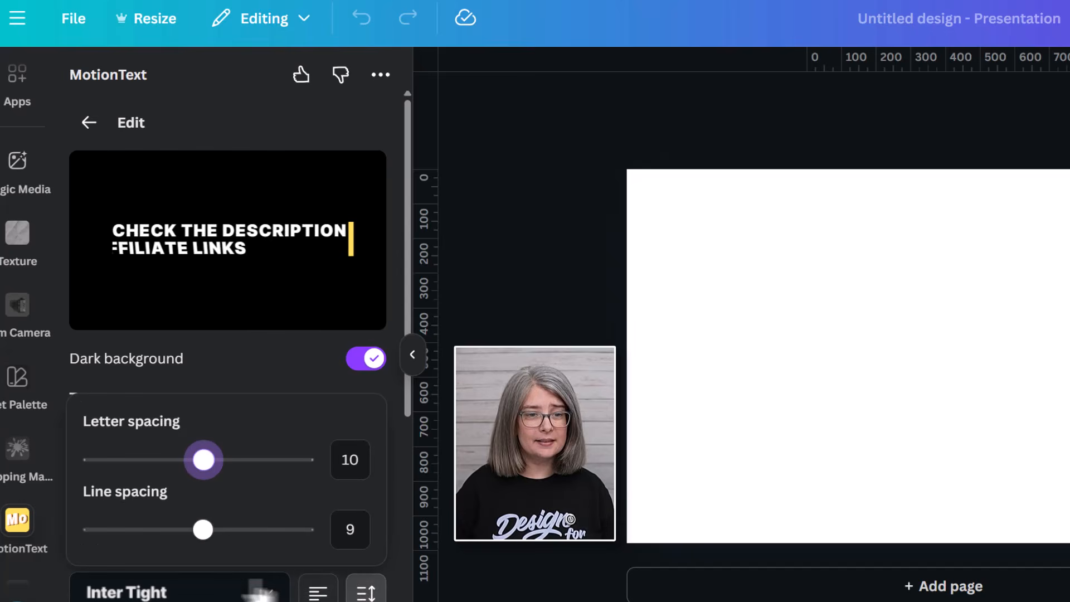
{"action": "left_click_drag", "start_coordinate": [202, 530], "coordinate": [190, 530]}
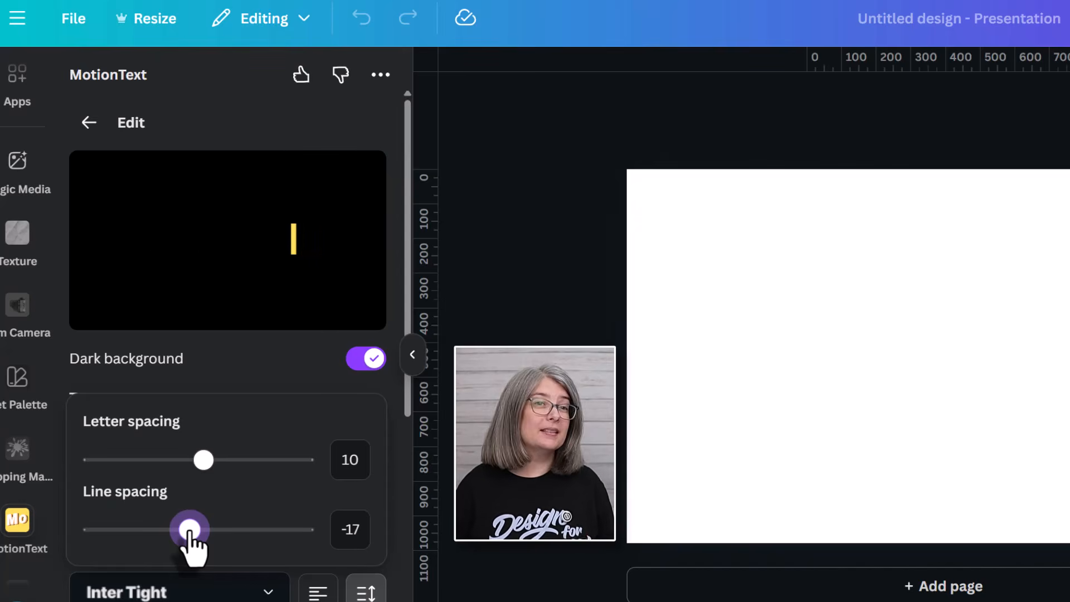
{"action": "scroll", "coordinate": [335, 557], "scroll_direction": "down", "scroll_amount": 2}
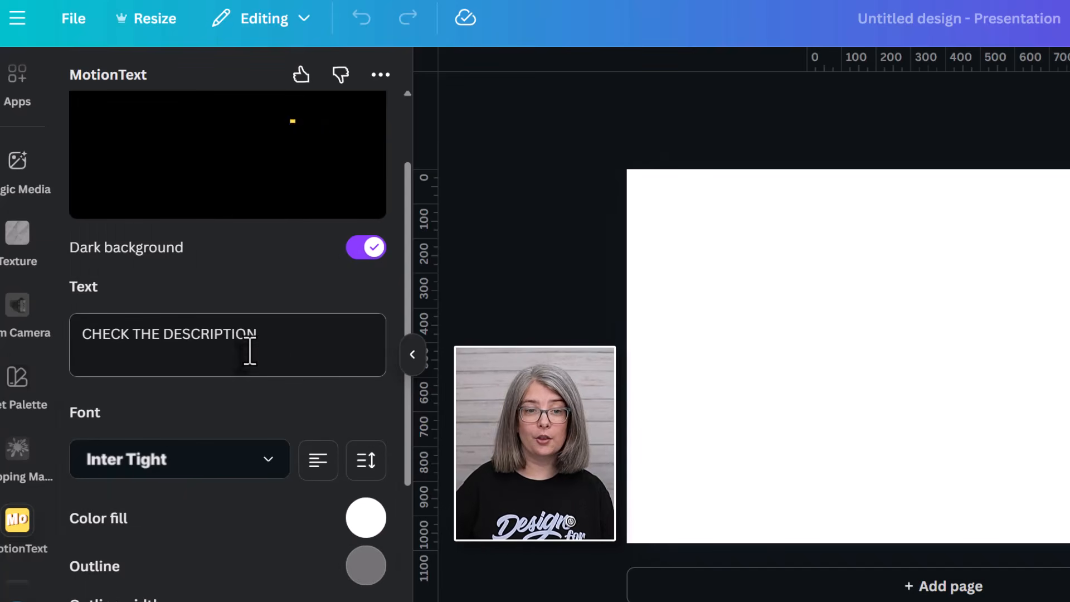
{"action": "scroll", "coordinate": [256, 379], "scroll_direction": "down", "scroll_amount": 5}
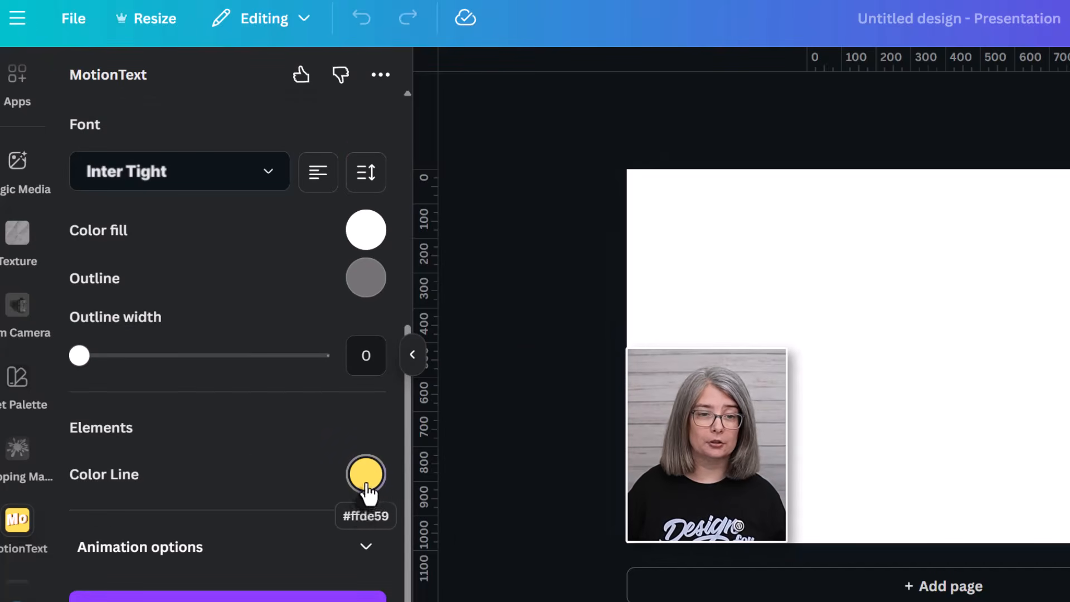
Change the caption's Color Line to the green swatch from the TCC palette.
{"action": "left_click", "coordinate": [365, 476]}
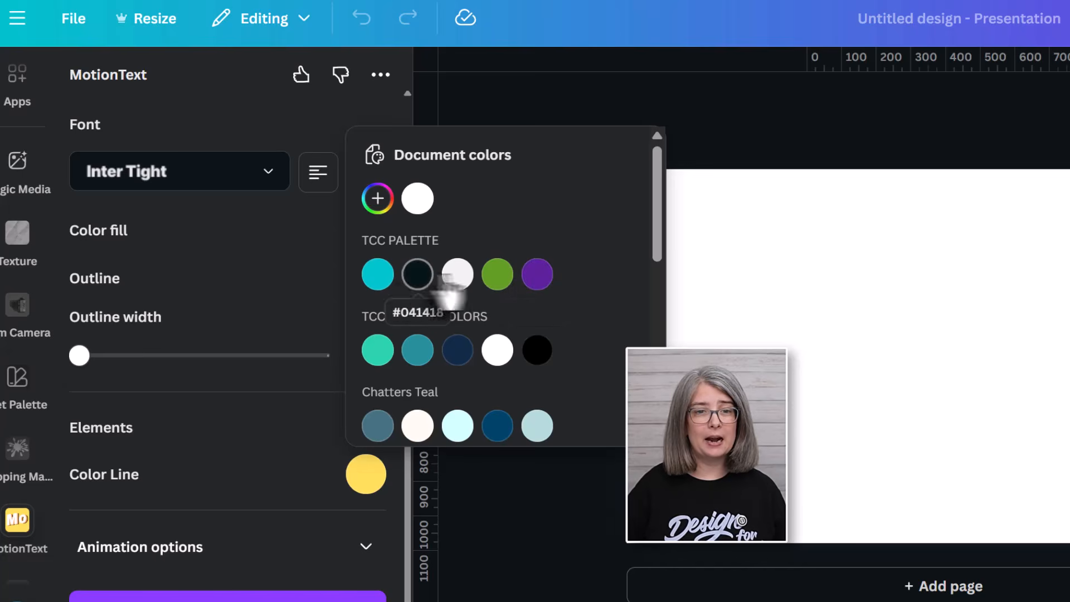
{"action": "left_click", "coordinate": [498, 275]}
{"action": "left_click", "coordinate": [220, 461]}
{"action": "scroll", "coordinate": [220, 462], "scroll_direction": "up", "scroll_amount": 4}
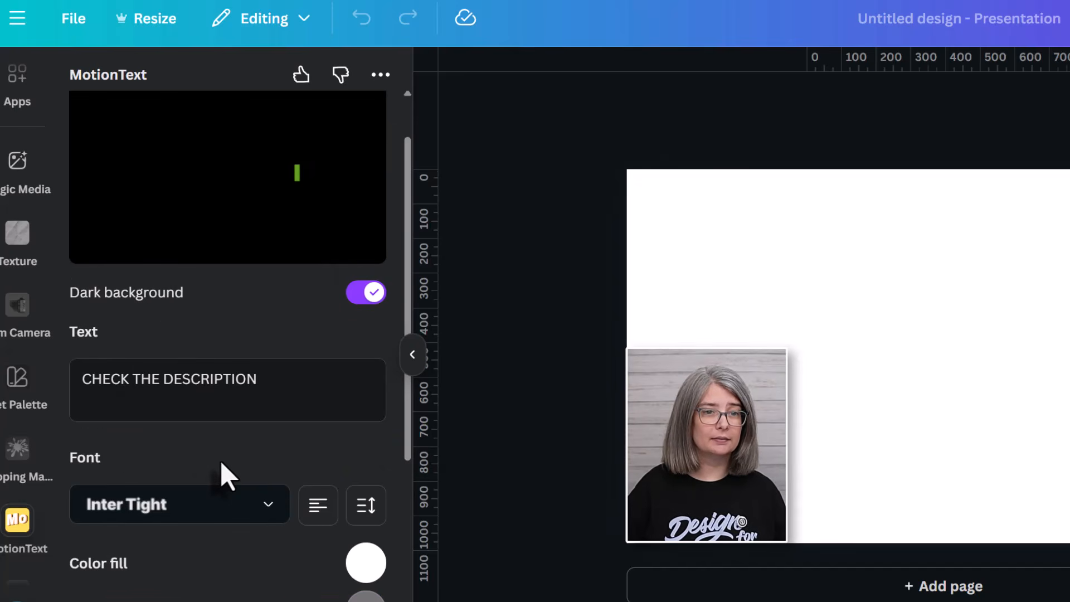
{"action": "scroll", "coordinate": [220, 461], "scroll_direction": "down", "scroll_amount": 5}
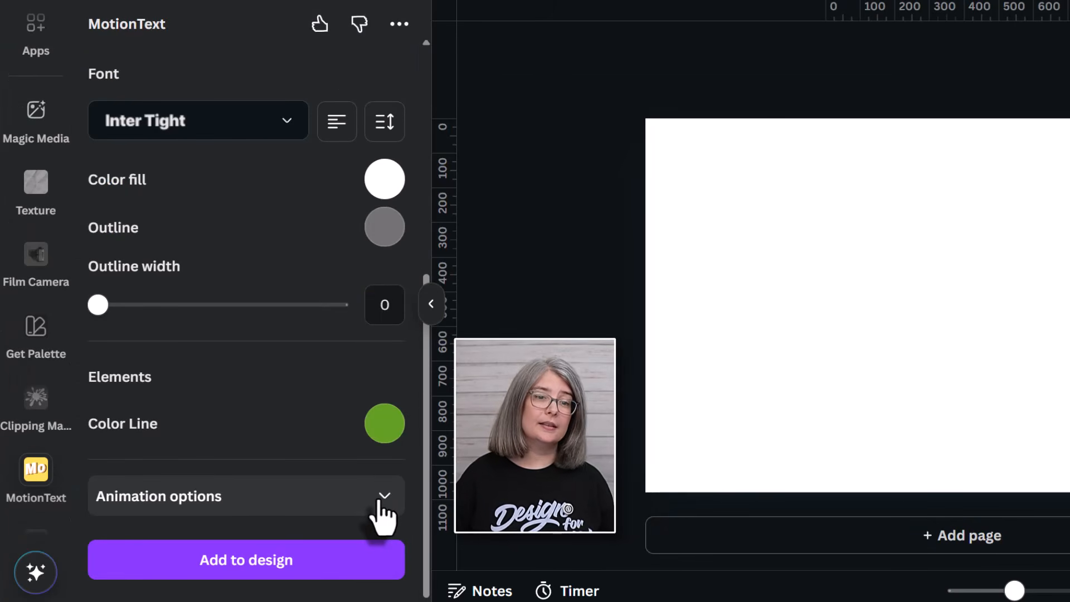
Set the caption's animation direction to Left, after briefly trying Top.
{"action": "left_click", "coordinate": [384, 498]}
{"action": "scroll", "coordinate": [251, 504], "scroll_direction": "down", "scroll_amount": 1}
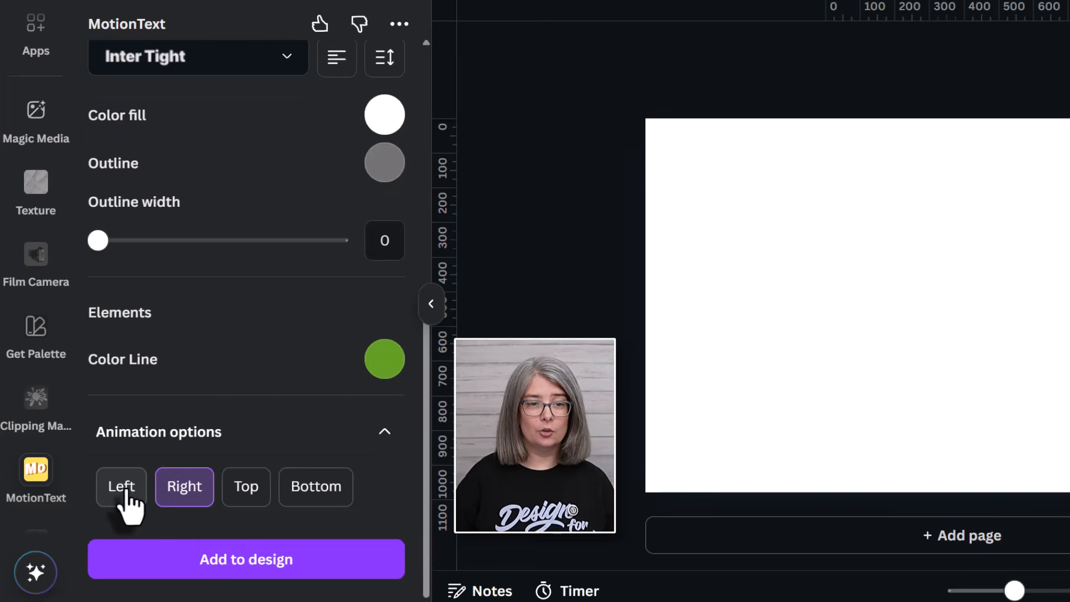
{"action": "left_click", "coordinate": [132, 495]}
{"action": "scroll", "coordinate": [144, 502], "scroll_direction": "up", "scroll_amount": 8}
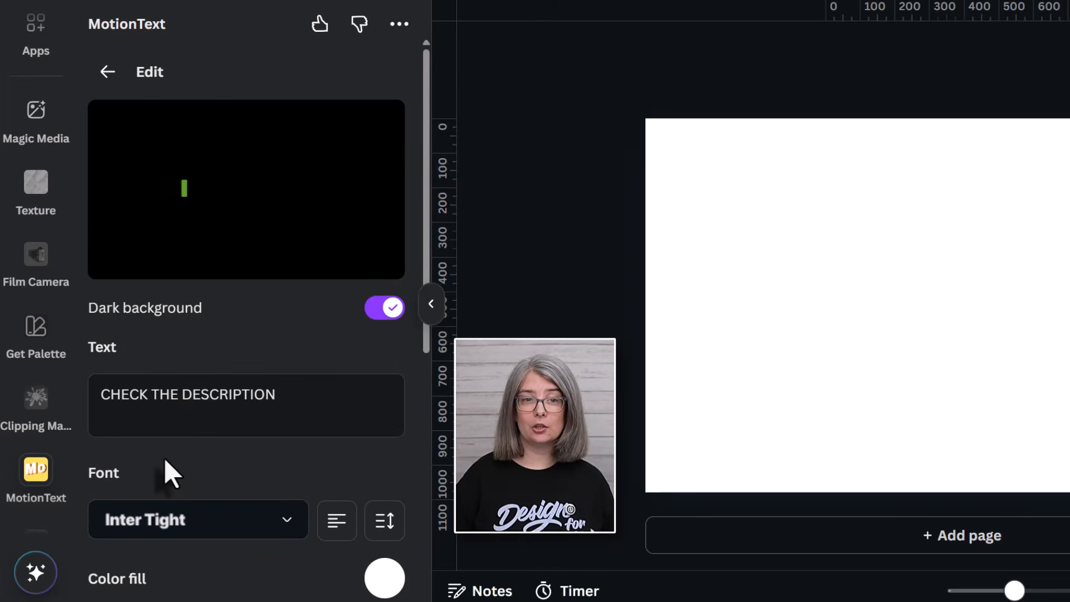
{"action": "scroll", "coordinate": [164, 457], "scroll_direction": "down", "scroll_amount": 5}
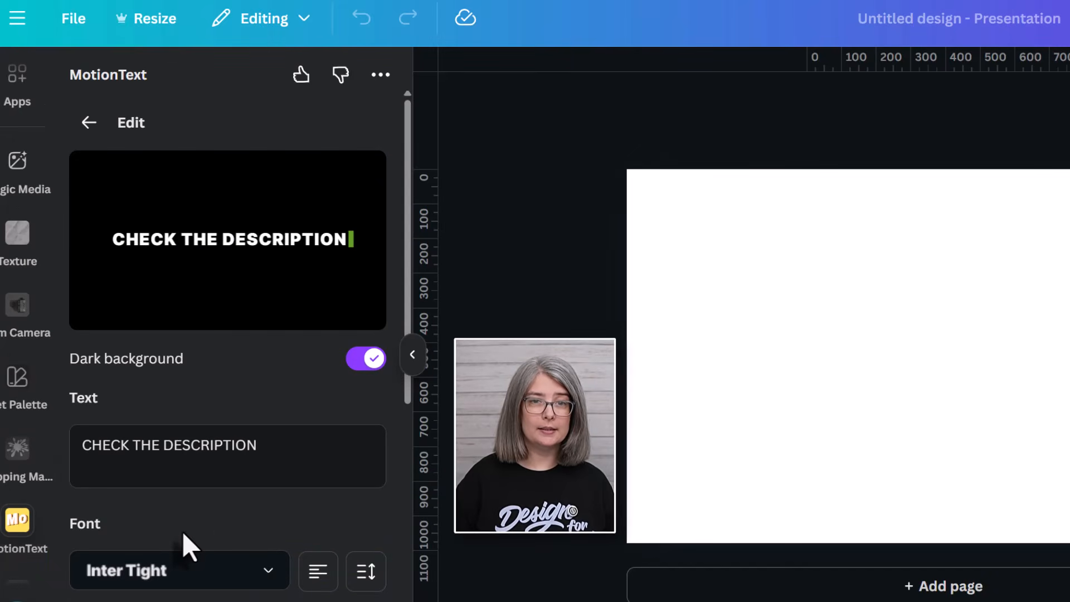
{"action": "scroll", "coordinate": [183, 531], "scroll_direction": "down", "scroll_amount": 5}
{"action": "left_click", "coordinate": [227, 568]}
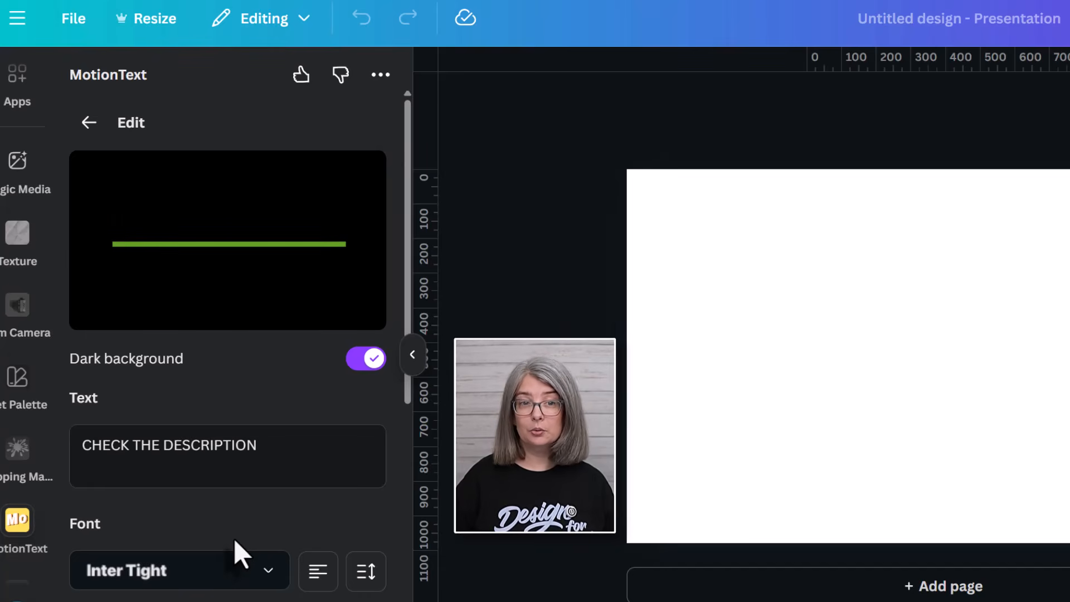
{"action": "scroll", "coordinate": [234, 539], "scroll_direction": "down", "scroll_amount": 8}
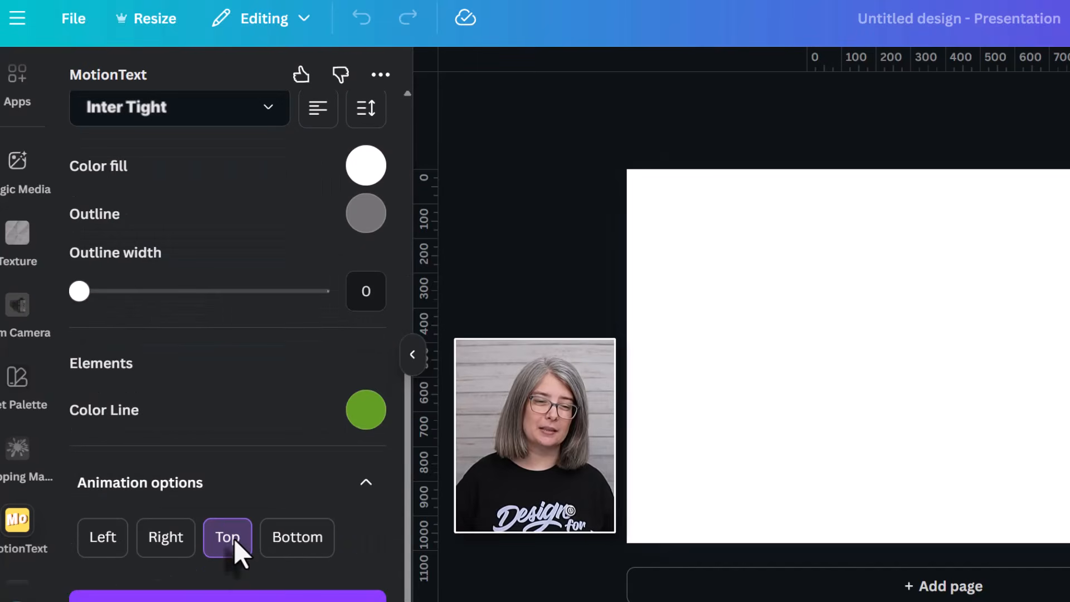
{"action": "scroll", "coordinate": [285, 546], "scroll_direction": "up", "scroll_amount": 8}
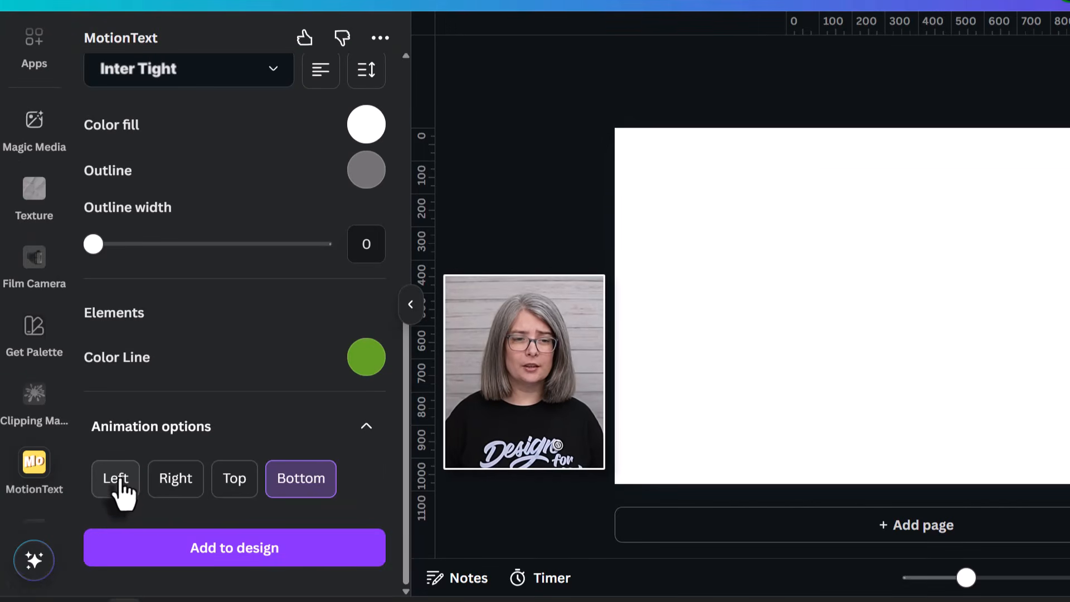
{"action": "left_click", "coordinate": [119, 482]}
{"action": "scroll", "coordinate": [256, 462], "scroll_direction": "up", "scroll_amount": 8}
{"action": "scroll", "coordinate": [256, 462], "scroll_direction": "down", "scroll_amount": 5}
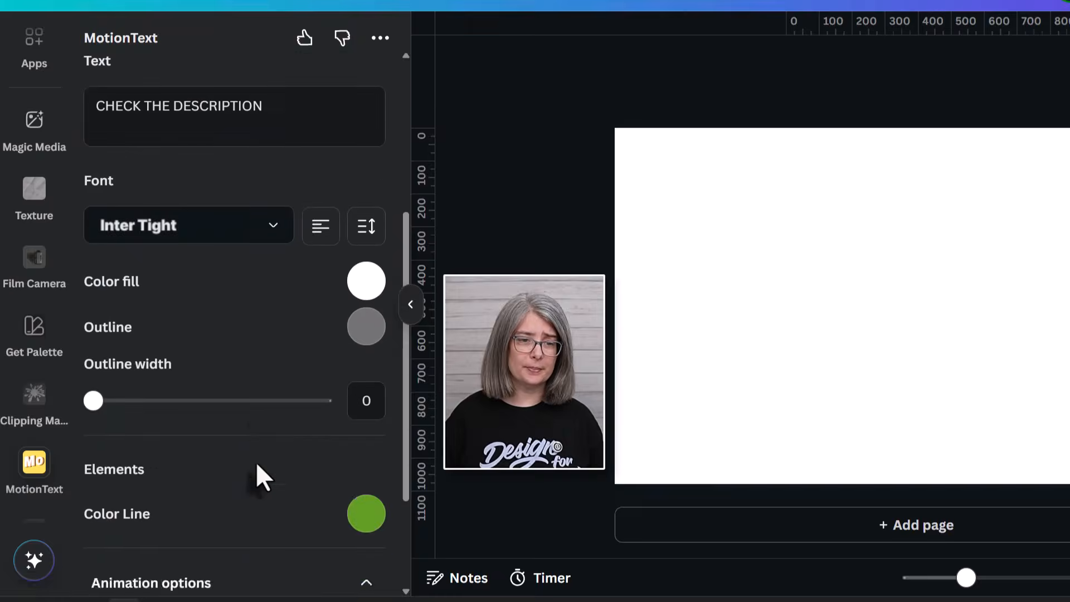
{"action": "scroll", "coordinate": [256, 462], "scroll_direction": "down", "scroll_amount": 3}
Add the caption animation to the purple design and open the Uploads library.
{"action": "left_click", "coordinate": [260, 549]}
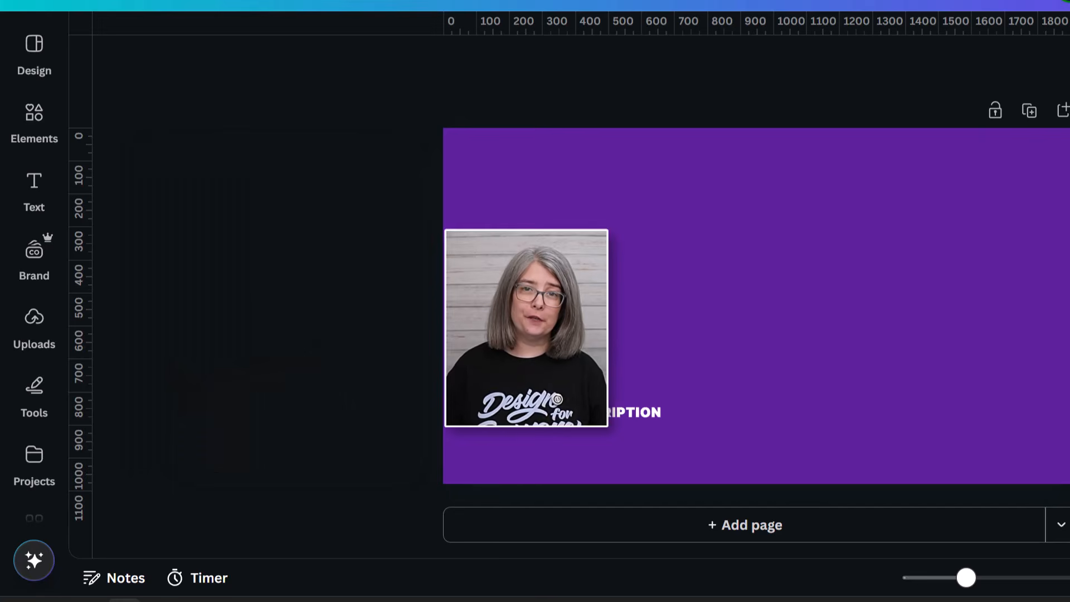
{"action": "left_click", "coordinate": [35, 329]}
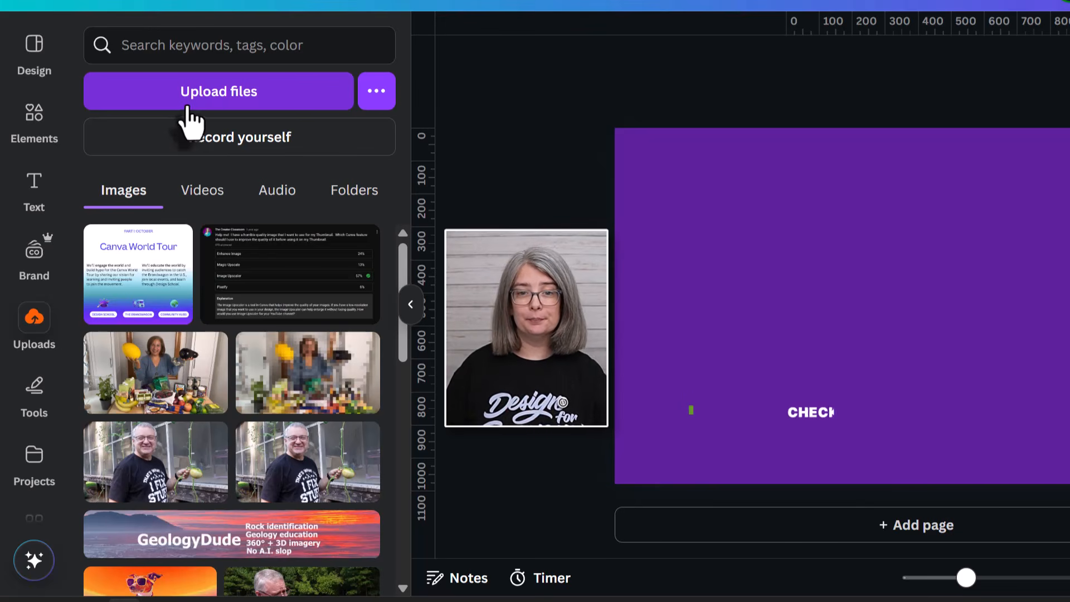
Add the uploaded chickpea video and stretch it to fill the whole page.
{"action": "left_click", "coordinate": [202, 190]}
{"action": "left_click", "coordinate": [251, 317]}
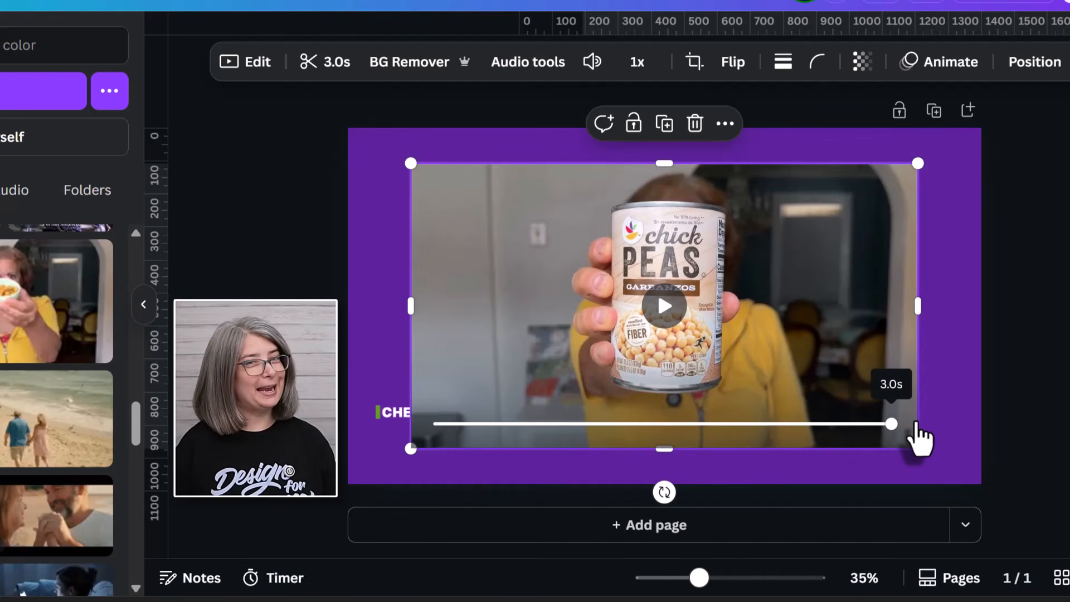
{"action": "left_click_drag", "start_coordinate": [842, 289], "coordinate": [909, 255]}
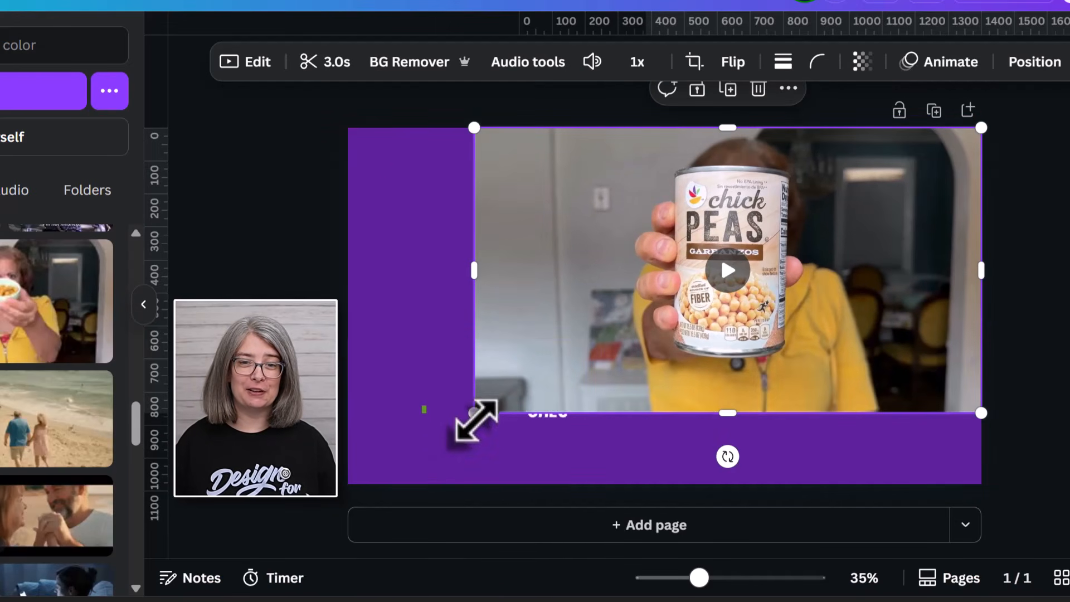
{"action": "left_click_drag", "start_coordinate": [474, 414], "coordinate": [347, 484]}
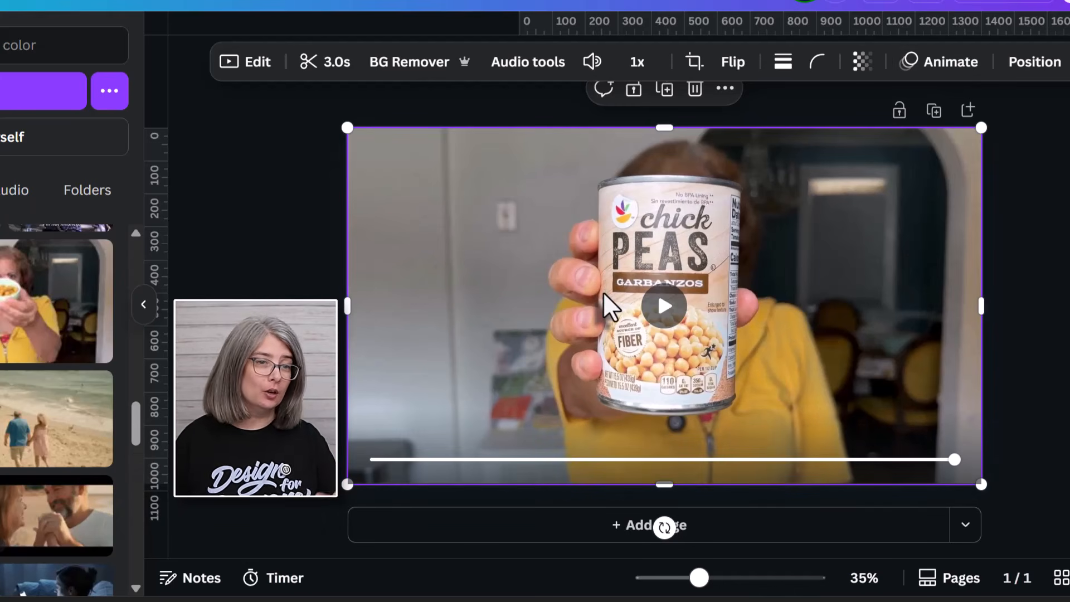
Send the video backward and move the caption to the lower-left.
{"action": "left_click", "coordinate": [1048, 78]}
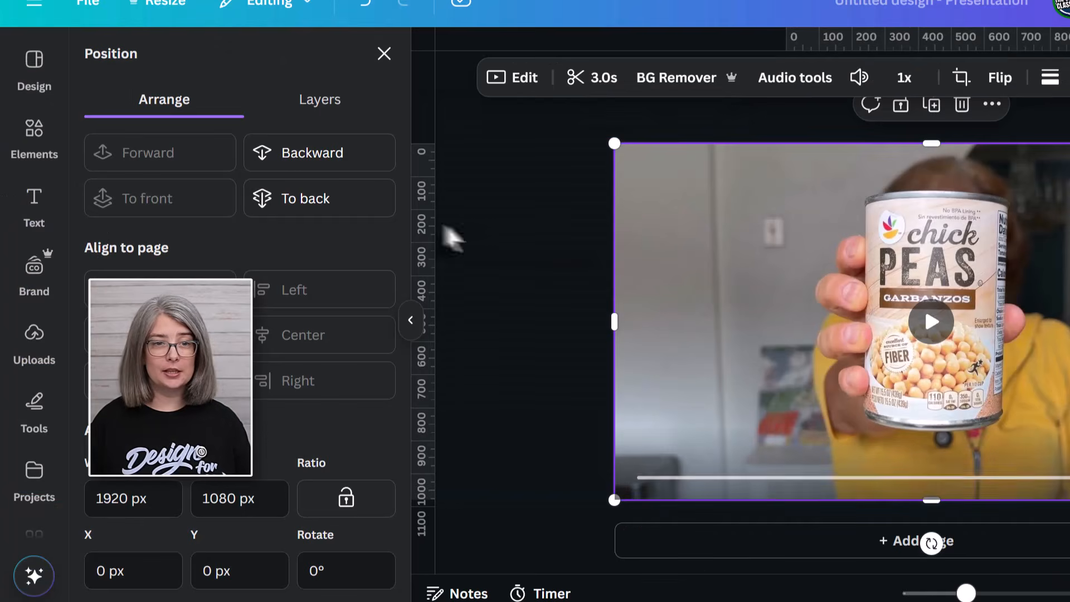
{"action": "left_click", "coordinate": [328, 173]}
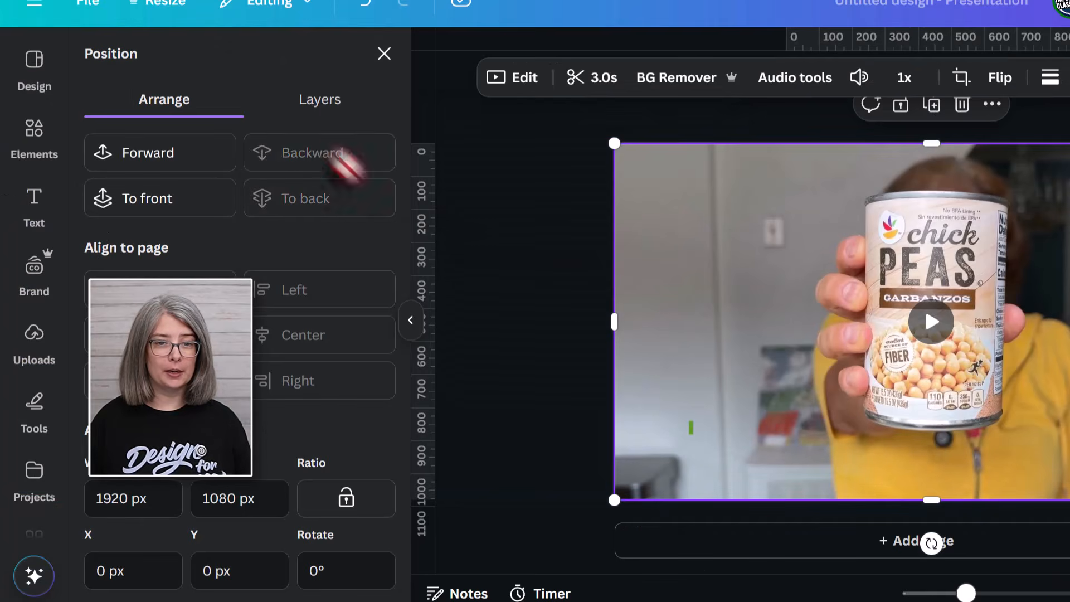
{"action": "left_click", "coordinate": [755, 444]}
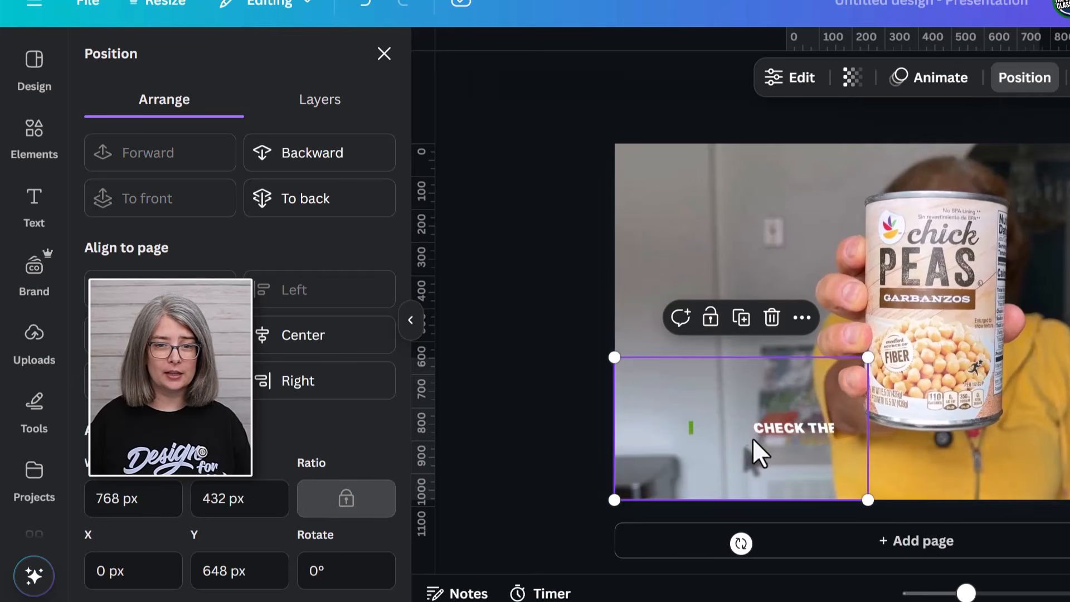
{"action": "left_click_drag", "start_coordinate": [755, 444], "coordinate": [744, 477]}
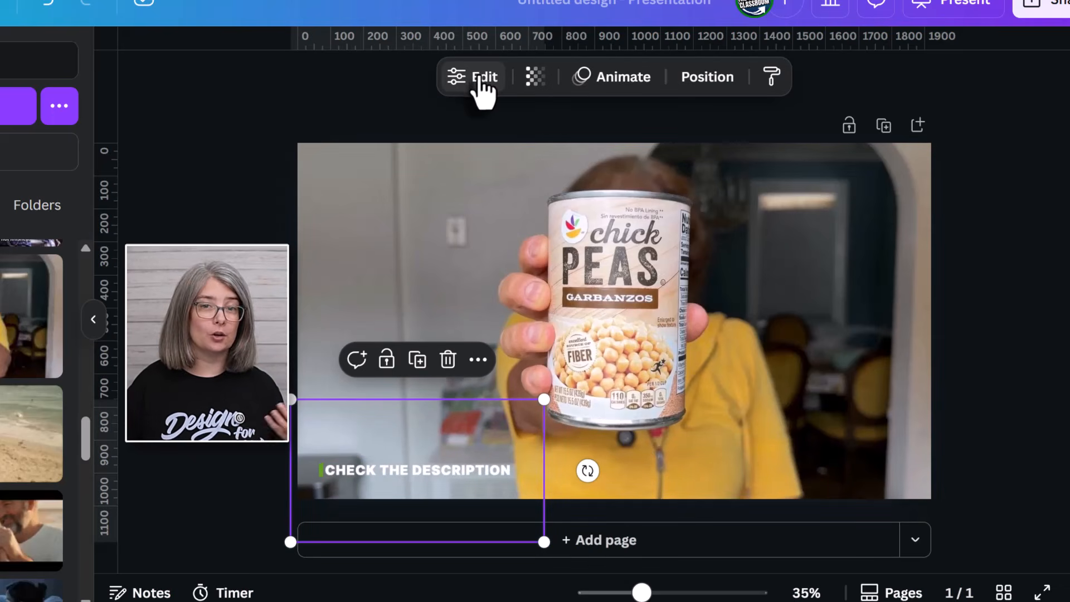
Change the MotionText caption text to 'LIKE THIS VIDEO'.
{"action": "left_click", "coordinate": [481, 81]}
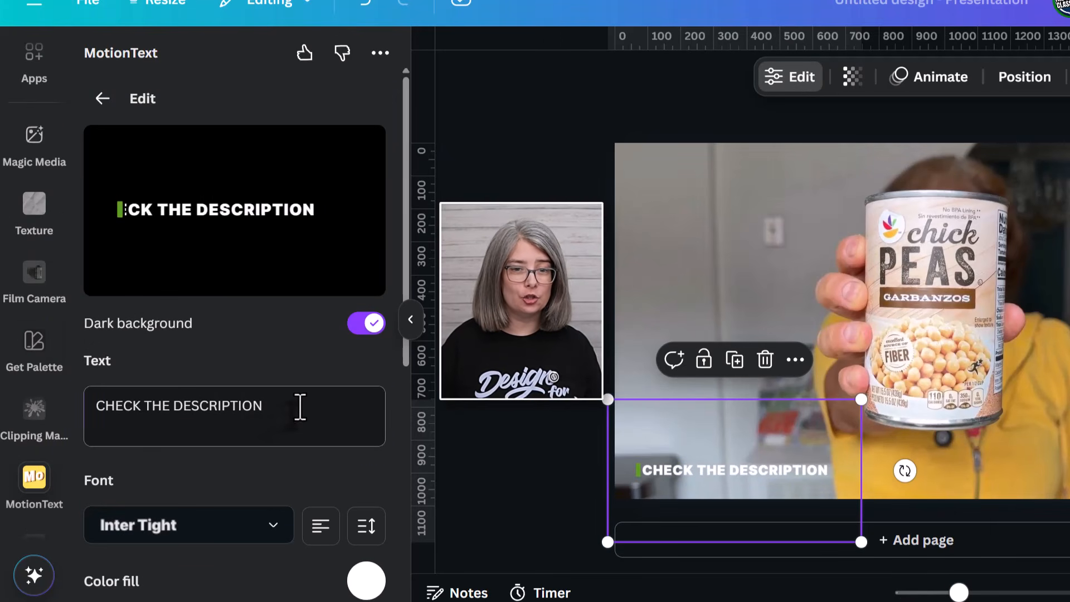
{"action": "left_click_drag", "start_coordinate": [299, 408], "coordinate": [74, 419]}
{"action": "type", "text": "LIKE THIS VIDEO"}
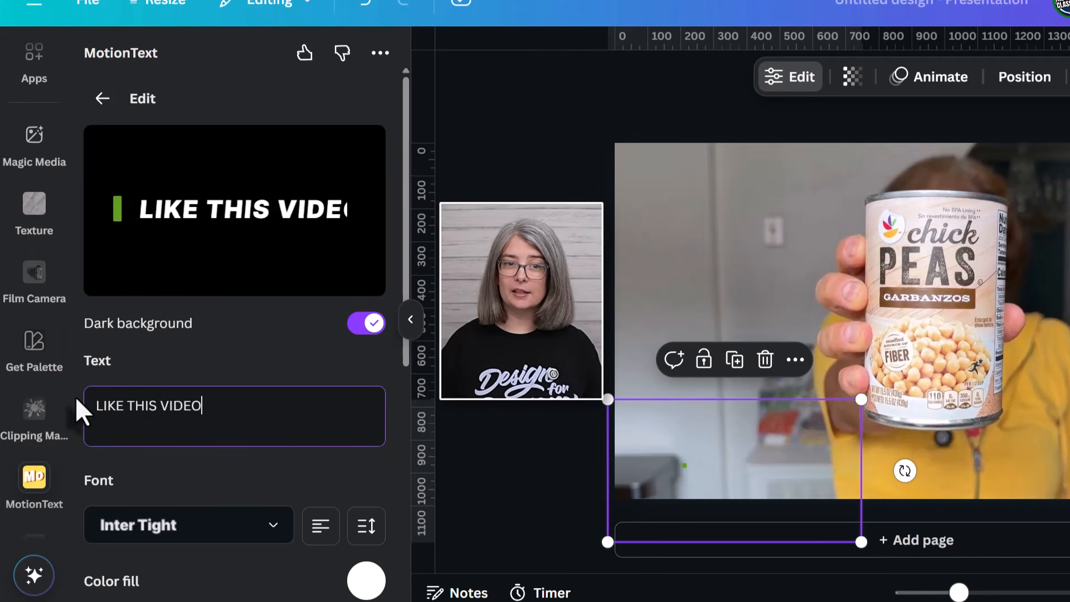
Set the caption's line colour to gold sampled from the yellow shirt.
{"action": "scroll", "coordinate": [237, 229], "scroll_direction": "down", "scroll_amount": 5}
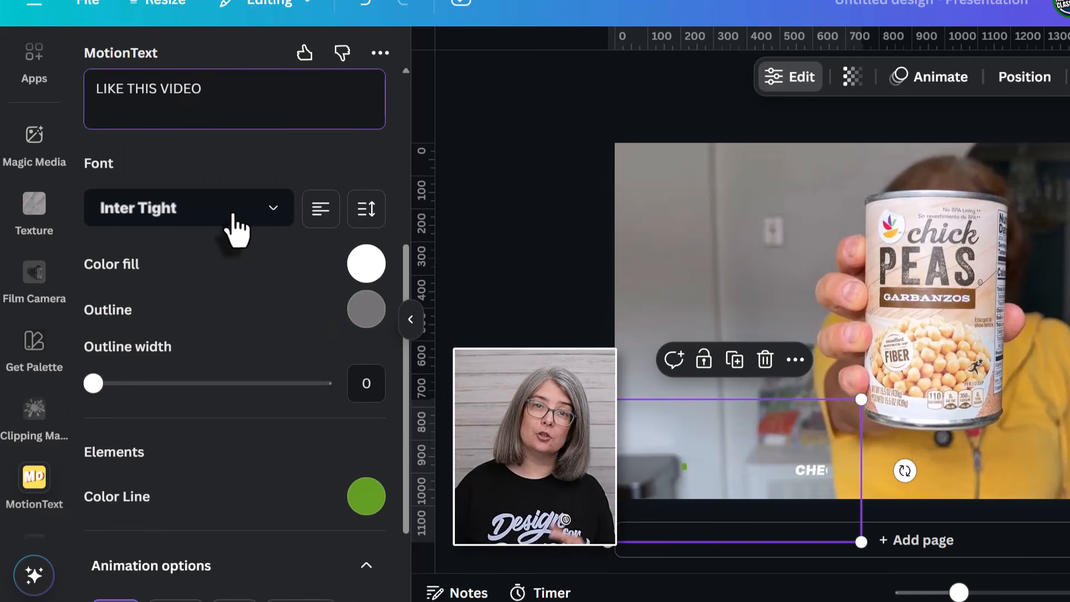
{"action": "scroll", "coordinate": [247, 230], "scroll_direction": "down", "scroll_amount": 2}
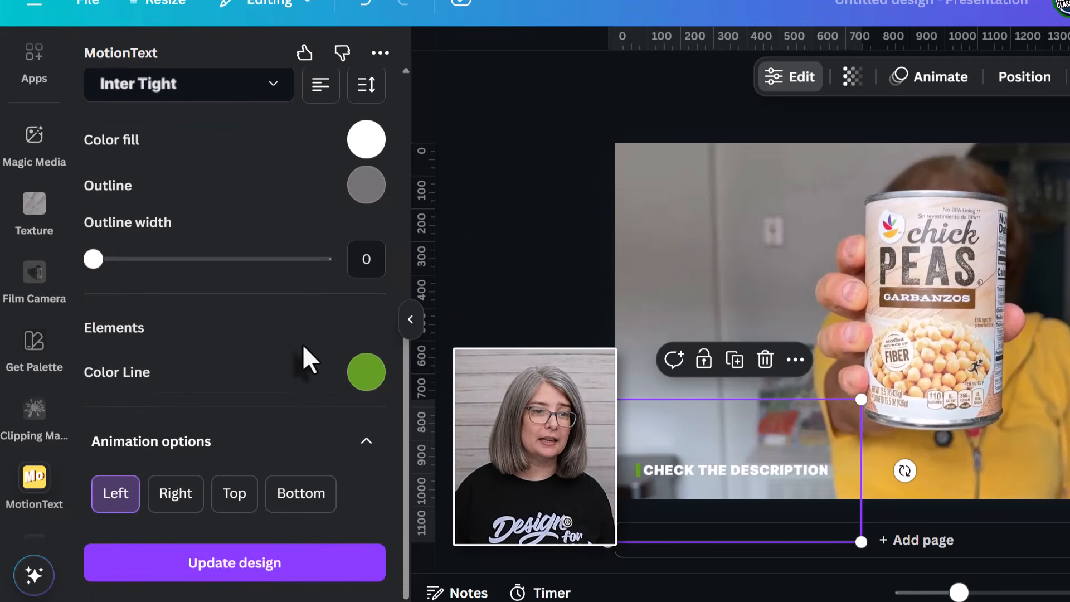
{"action": "left_click", "coordinate": [367, 374]}
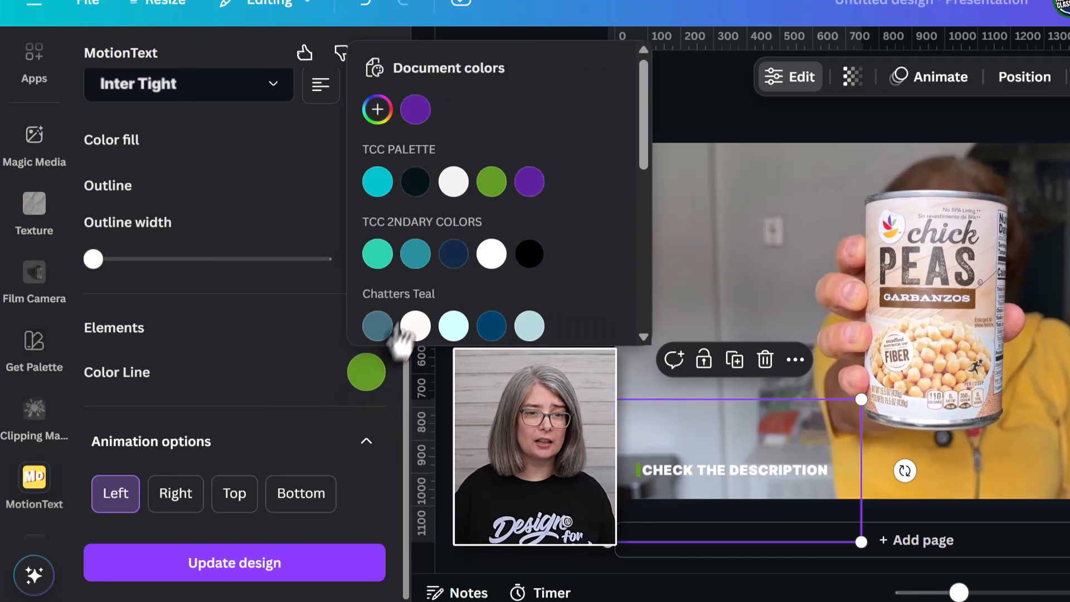
{"action": "left_click", "coordinate": [377, 110]}
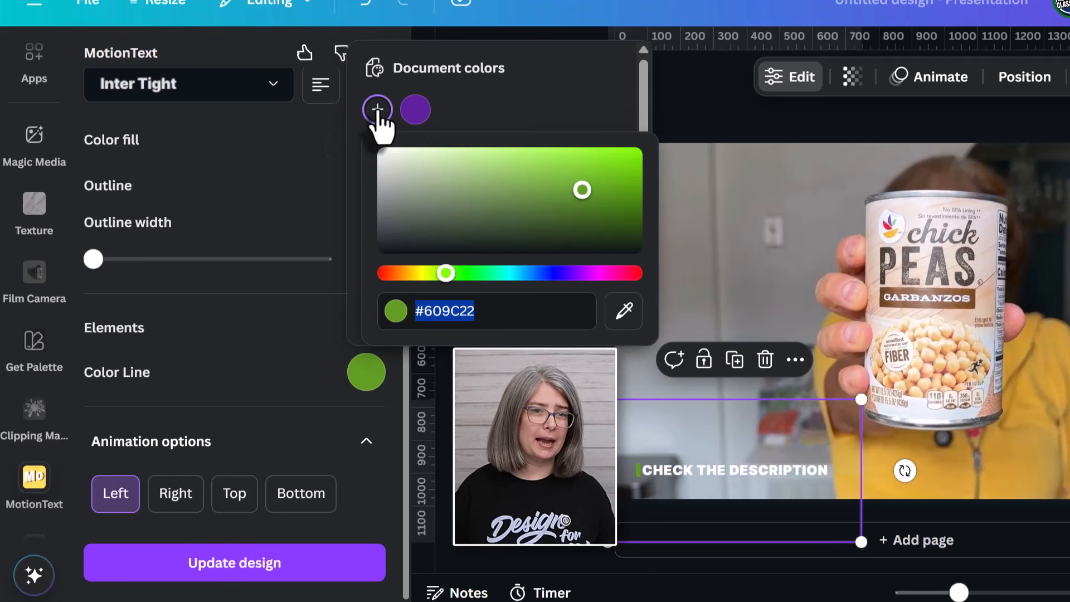
{"action": "left_click", "coordinate": [625, 322]}
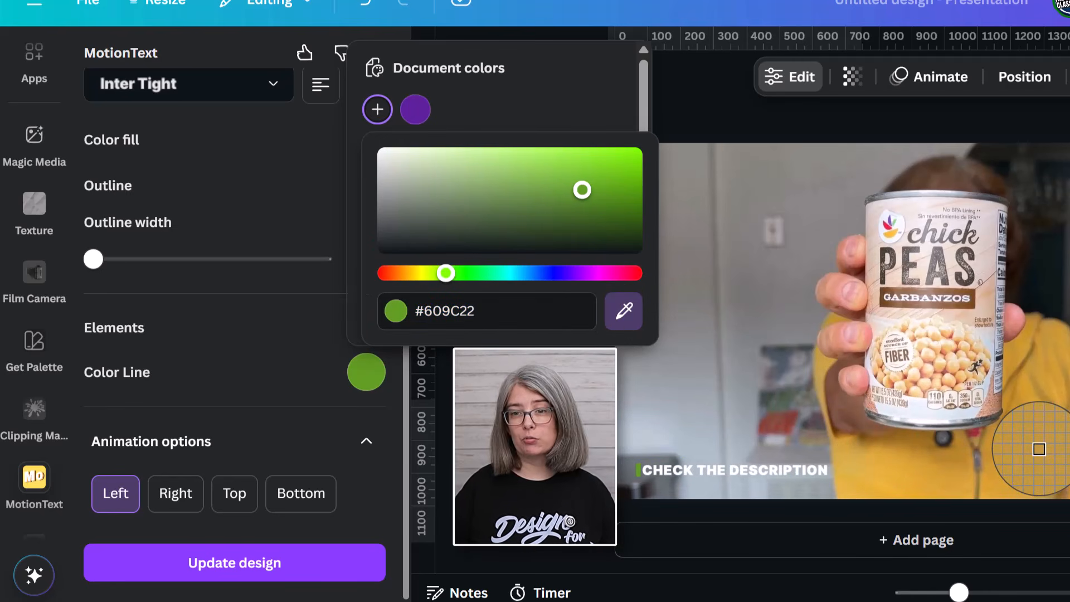
{"action": "left_click", "coordinate": [1039, 449]}
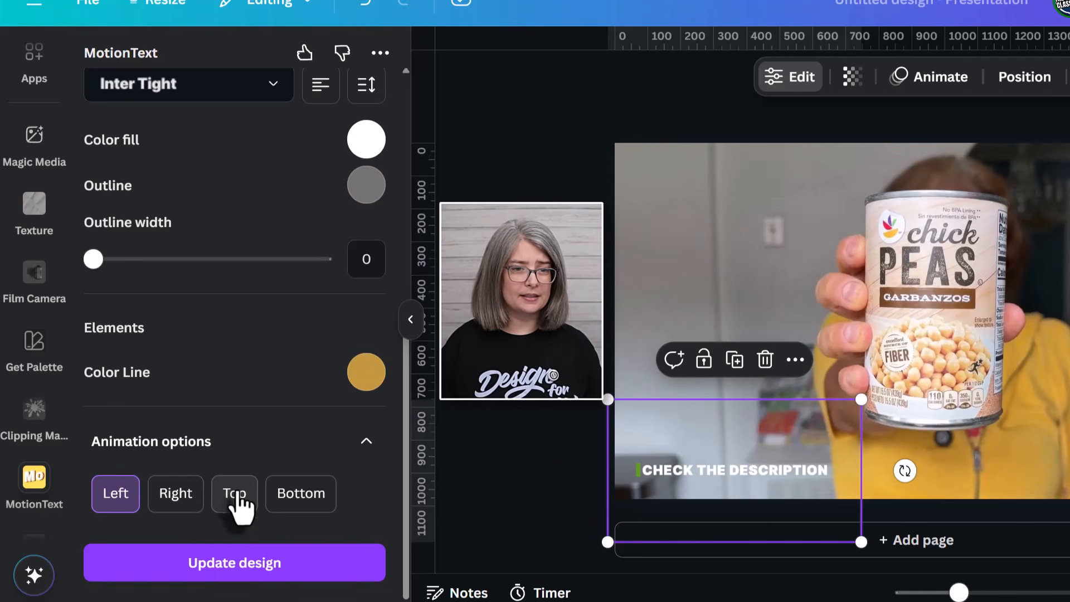
Make the caption animate in from the Top and update the design.
{"action": "left_click", "coordinate": [234, 494]}
{"action": "scroll", "coordinate": [251, 497], "scroll_direction": "up", "scroll_amount": 8}
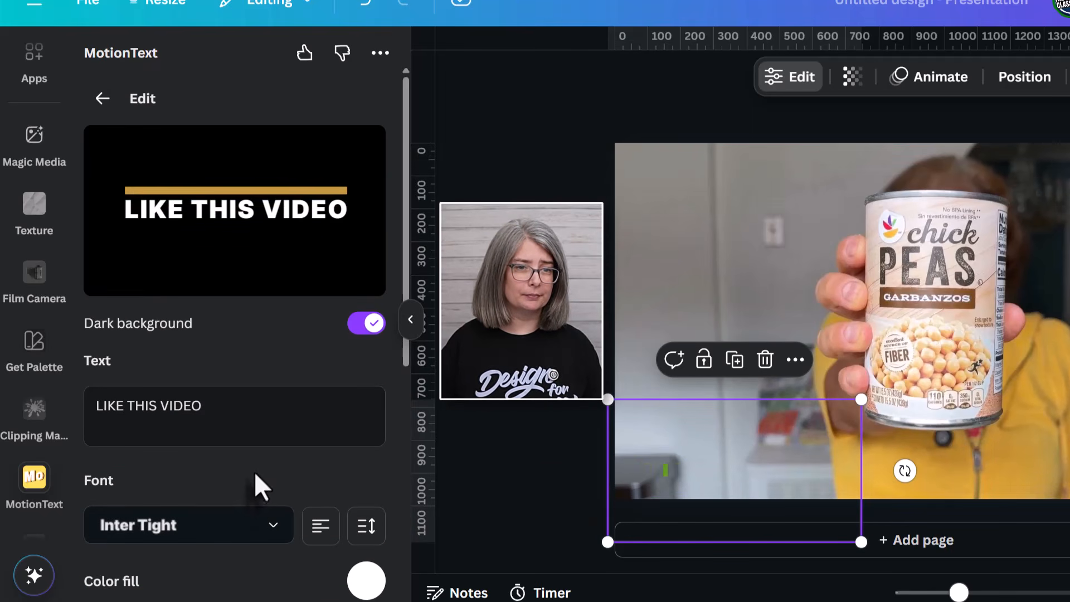
{"action": "left_click", "coordinate": [290, 571]}
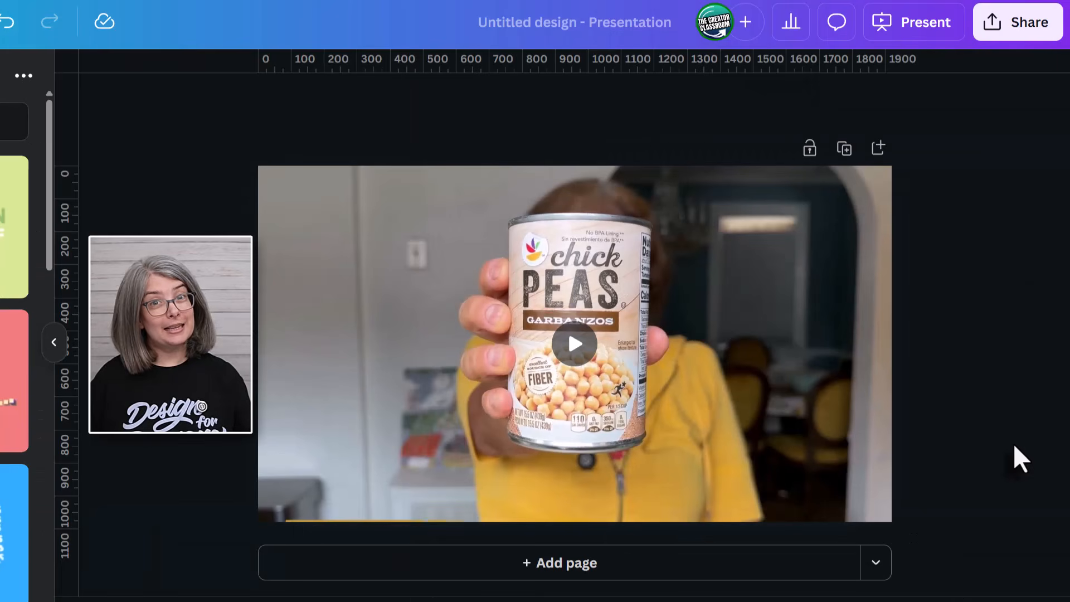
Download the captioned chickpea video as a 1080p MP4 file.
{"action": "left_click", "coordinate": [1020, 39]}
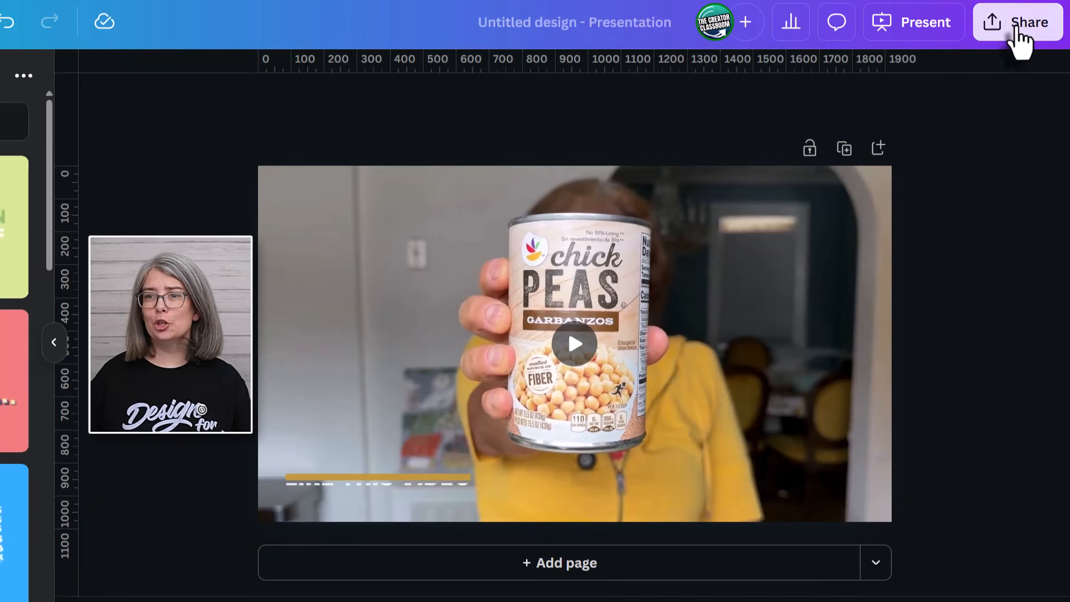
{"action": "left_click", "coordinate": [724, 418]}
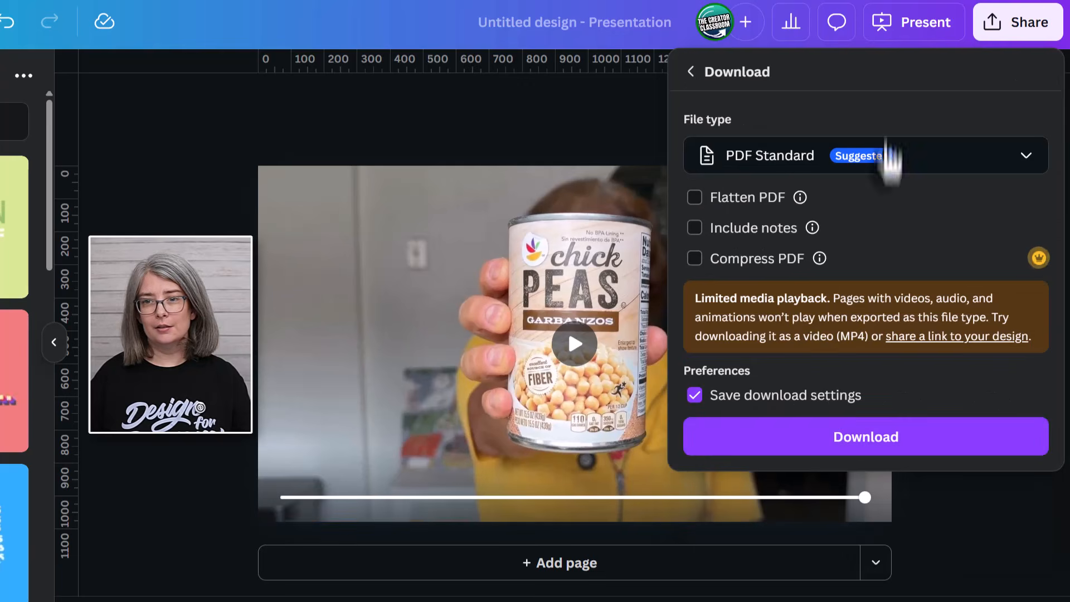
{"action": "left_click", "coordinate": [850, 165]}
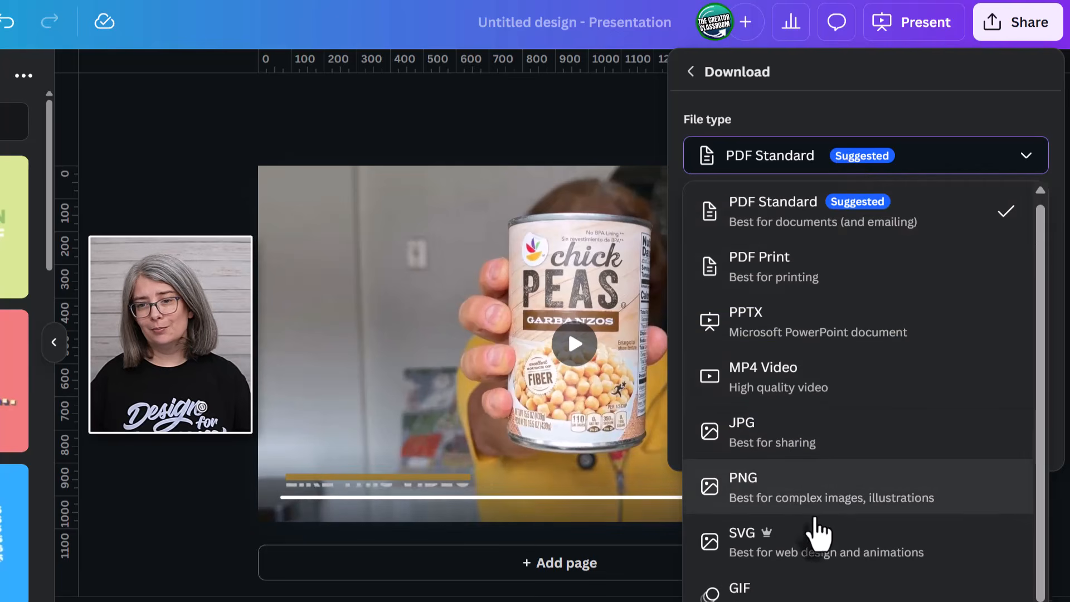
{"action": "scroll", "coordinate": [828, 390], "scroll_direction": "down", "scroll_amount": 1}
{"action": "left_click", "coordinate": [865, 384]}
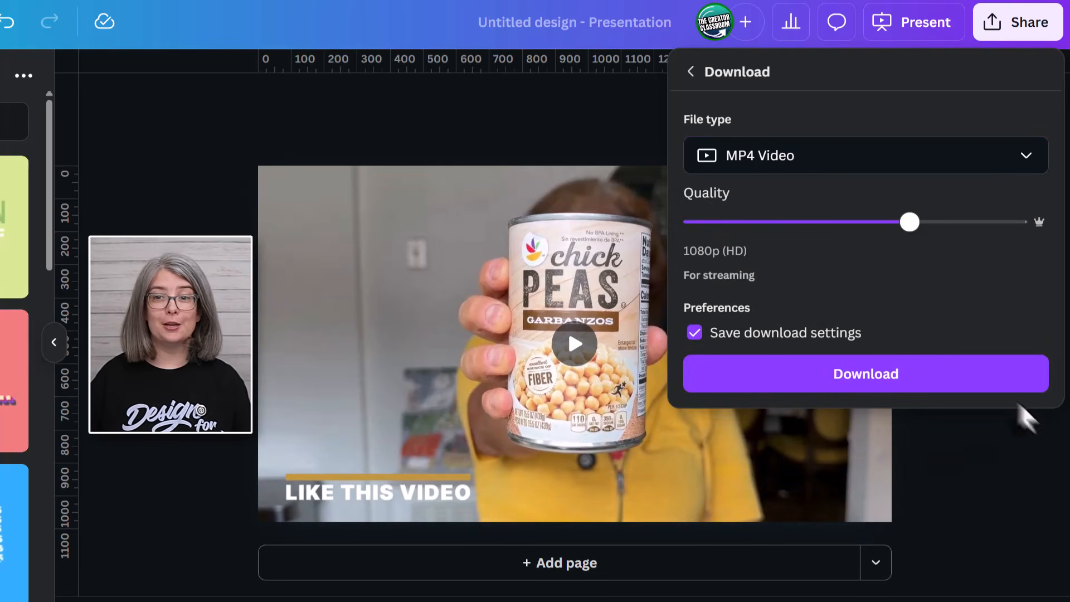
{"action": "left_click", "coordinate": [979, 395]}
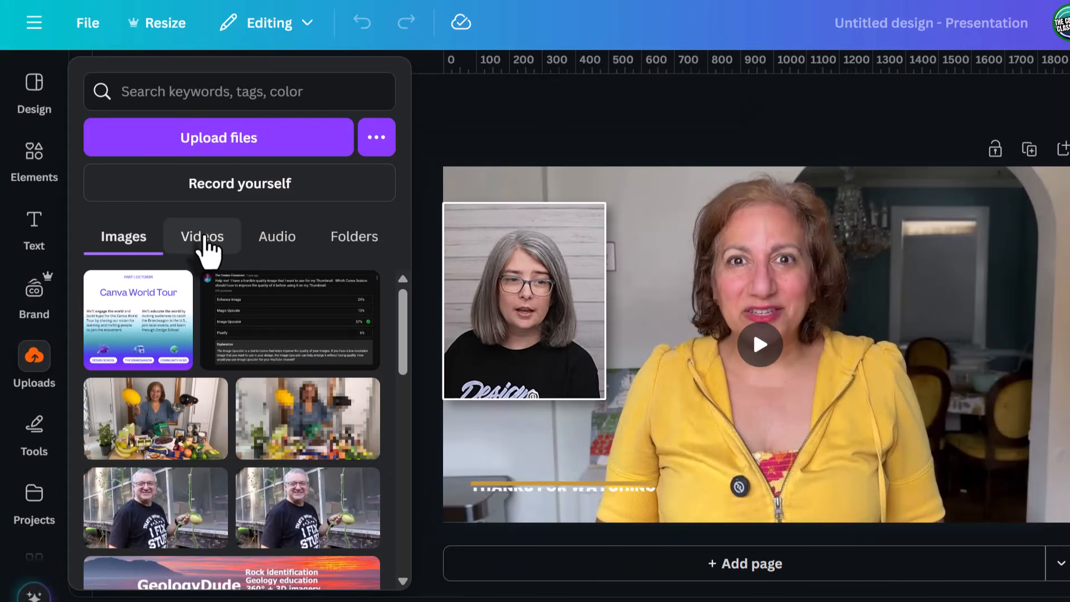
Add the THANKS FOR WATCHING GIF from uploaded Videos to the page.
{"action": "left_click", "coordinate": [208, 245]}
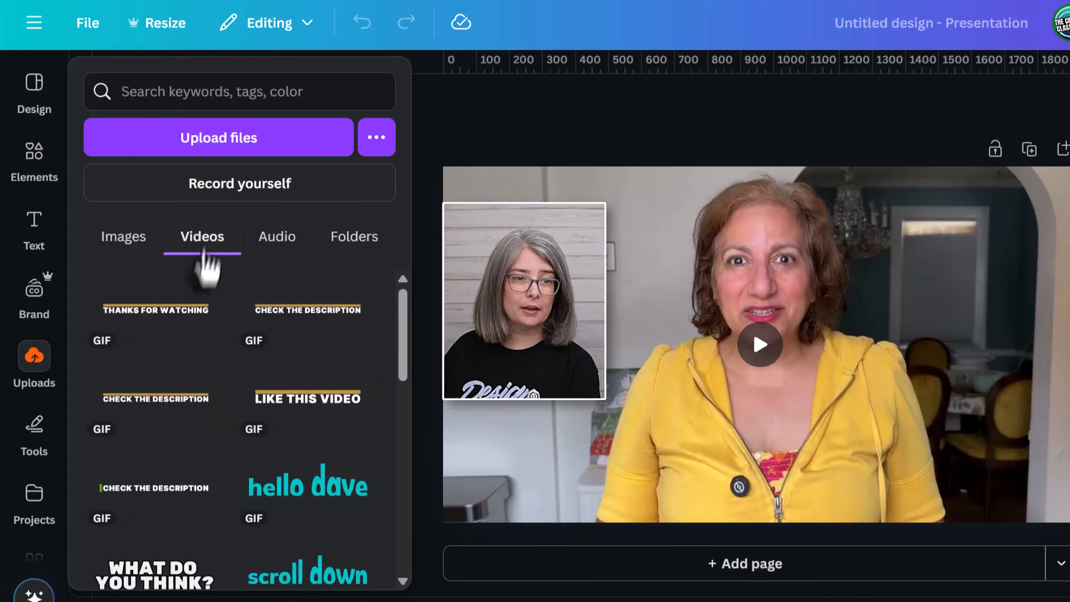
{"action": "left_click", "coordinate": [150, 335]}
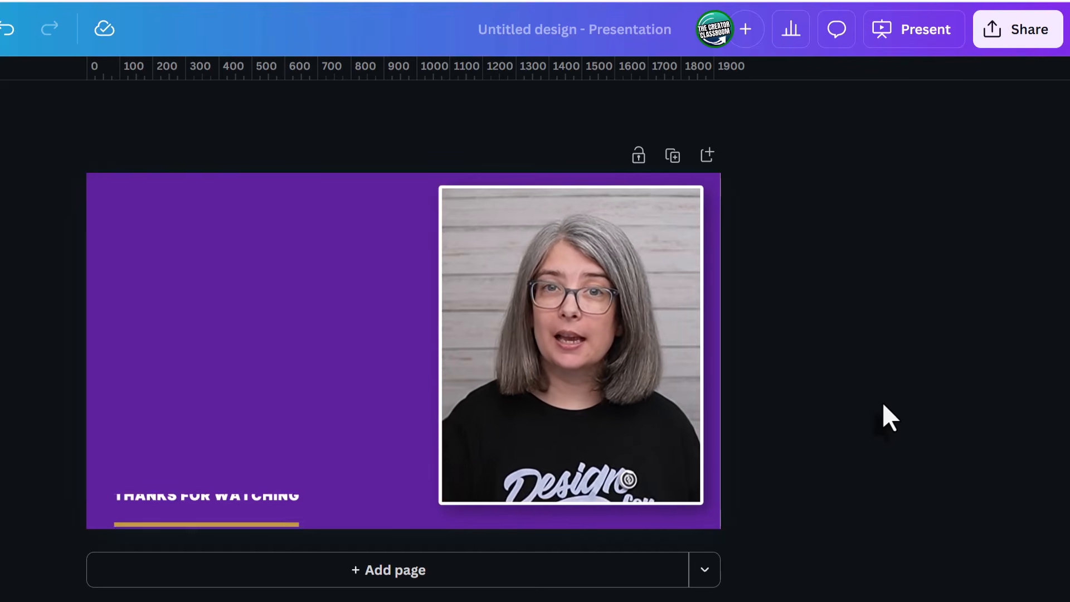
Download the THANKS FOR WATCHING design as a 1920×1080 GIF with transparent background enabled.
{"action": "left_click", "coordinate": [1016, 39]}
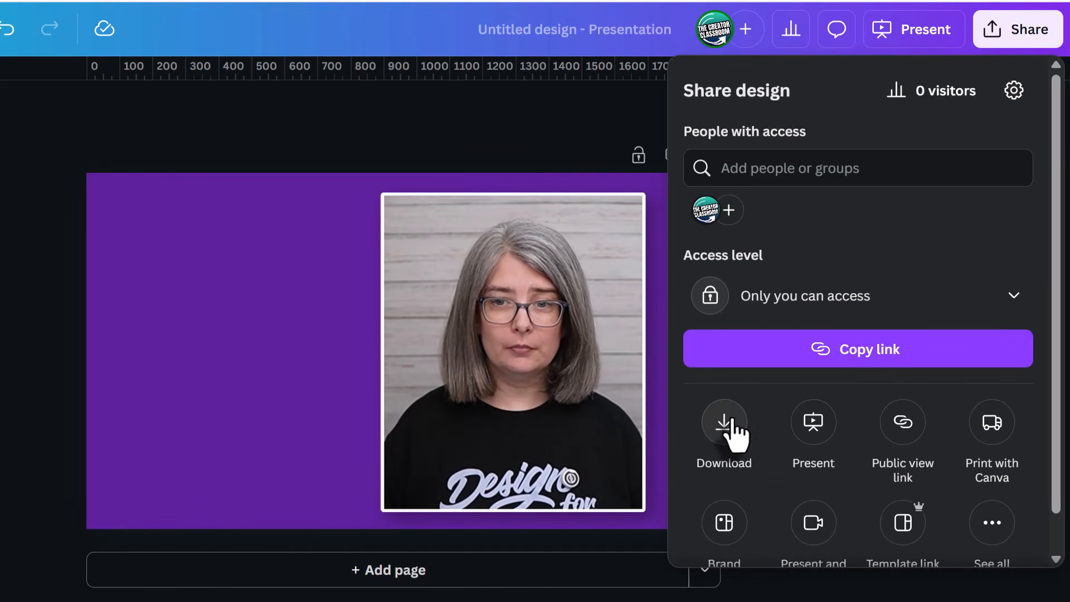
{"action": "left_click", "coordinate": [725, 422]}
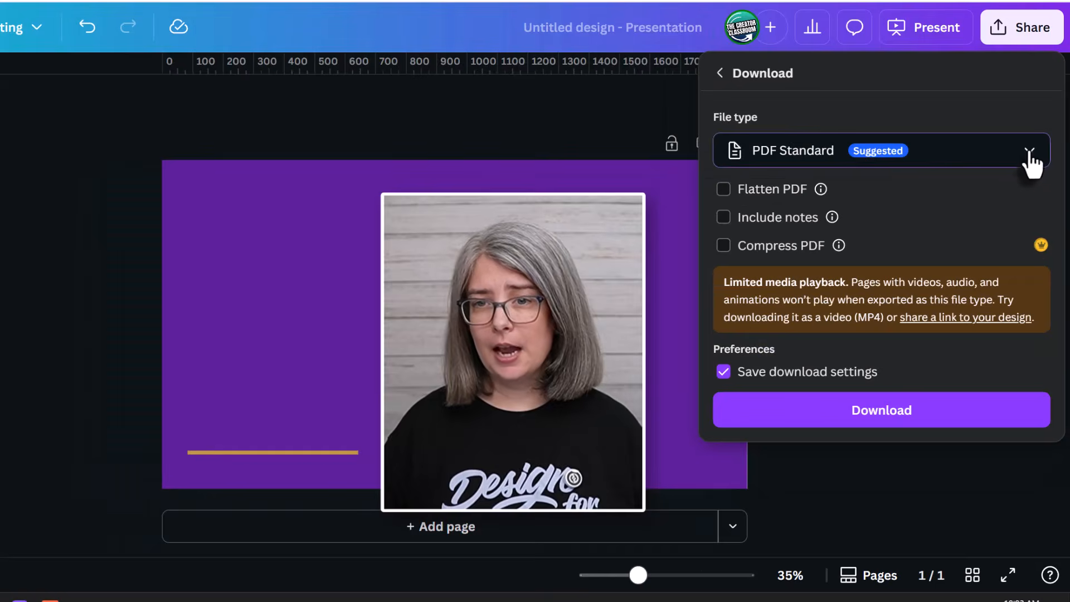
{"action": "left_click", "coordinate": [1031, 162]}
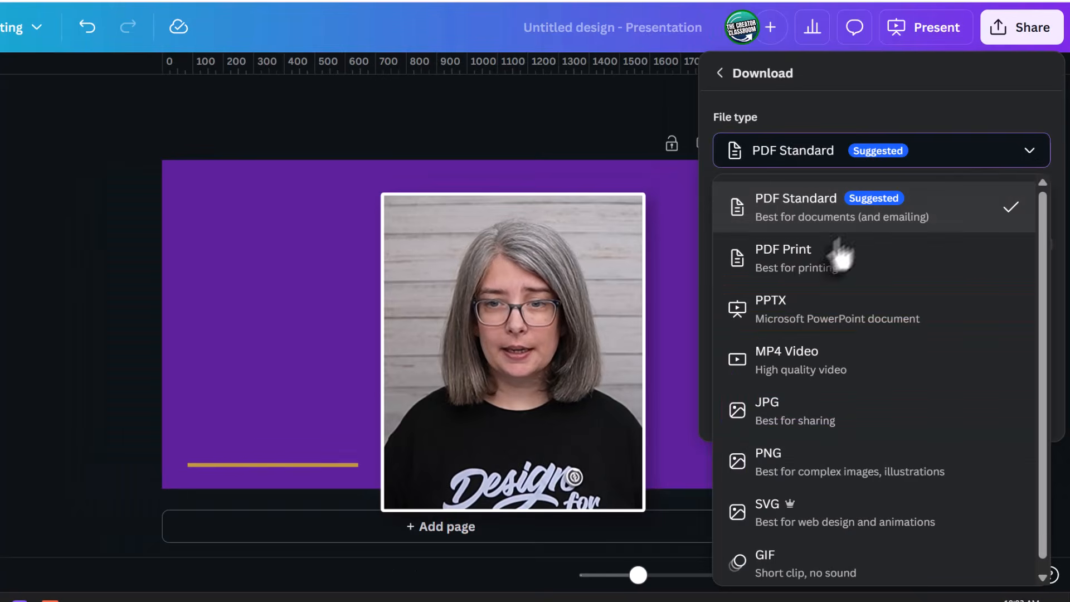
{"action": "left_click", "coordinate": [803, 570]}
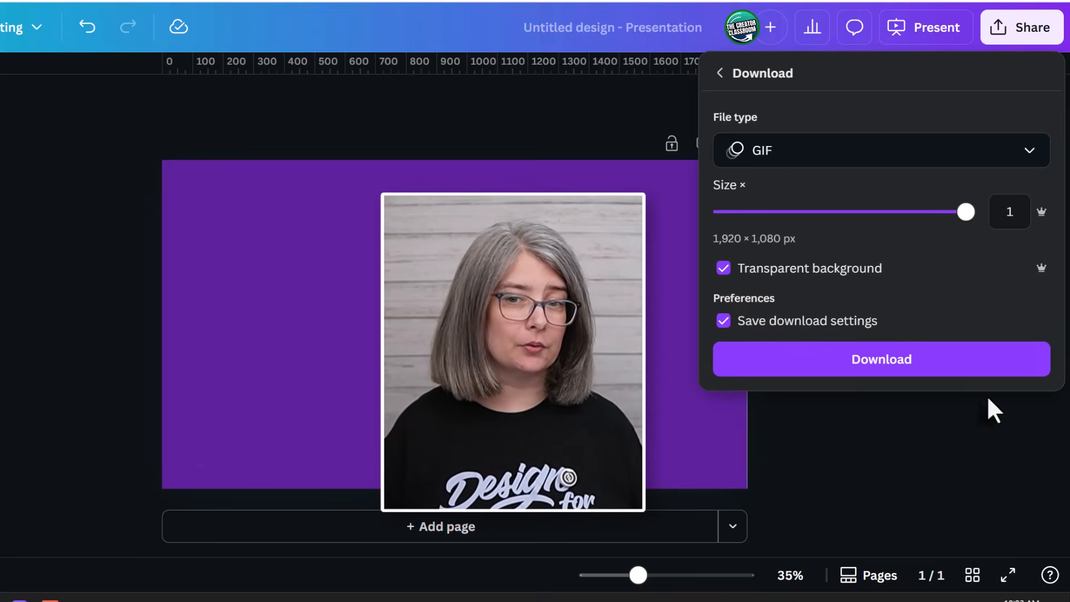
{"action": "left_click", "coordinate": [955, 364]}
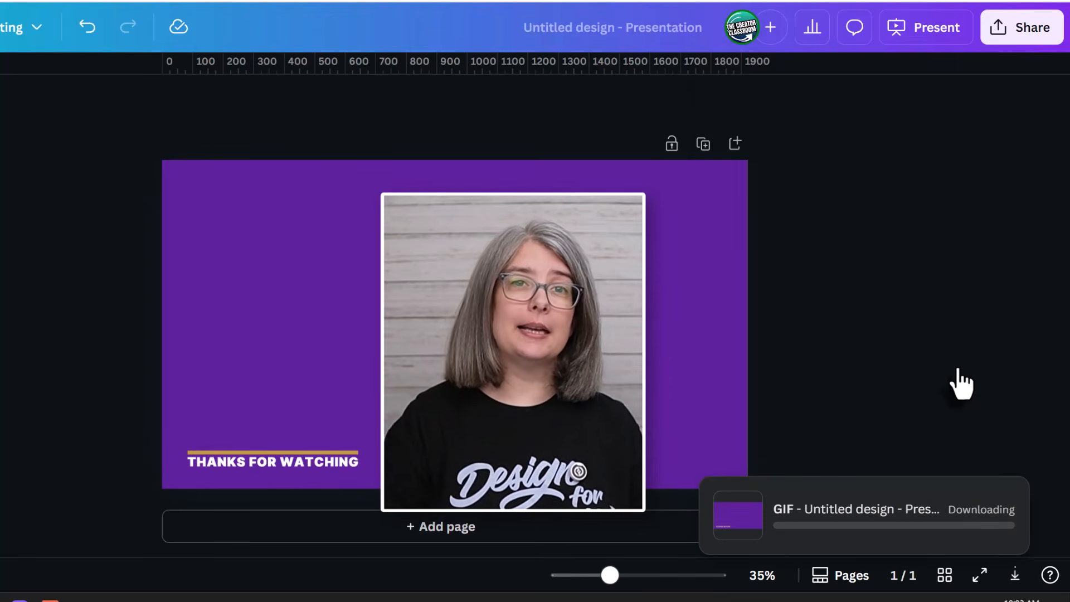